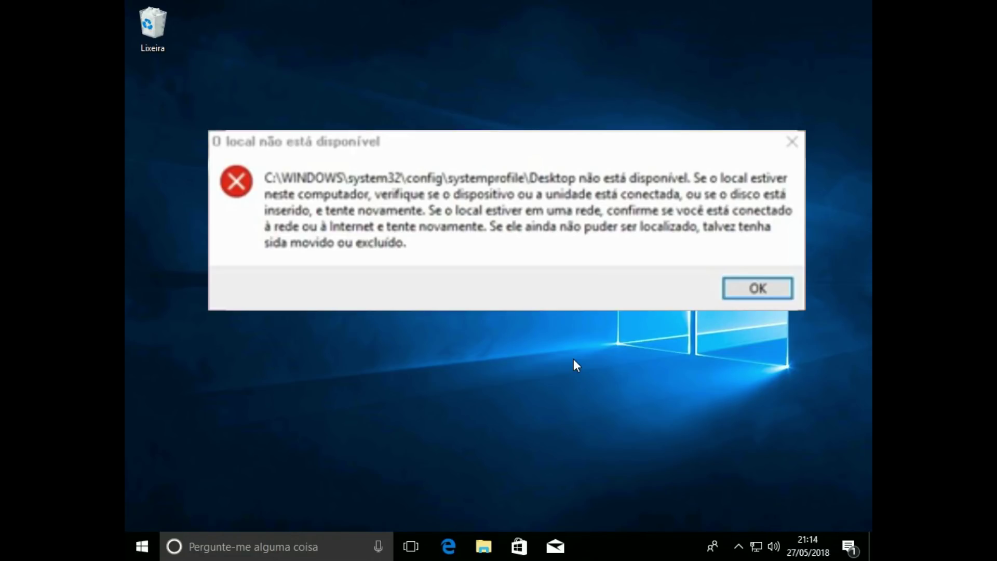
# Step: Dismiss the unavailable-location error and open Task Manager from the security options screen, showing its full details view
pyautogui.press('Return')
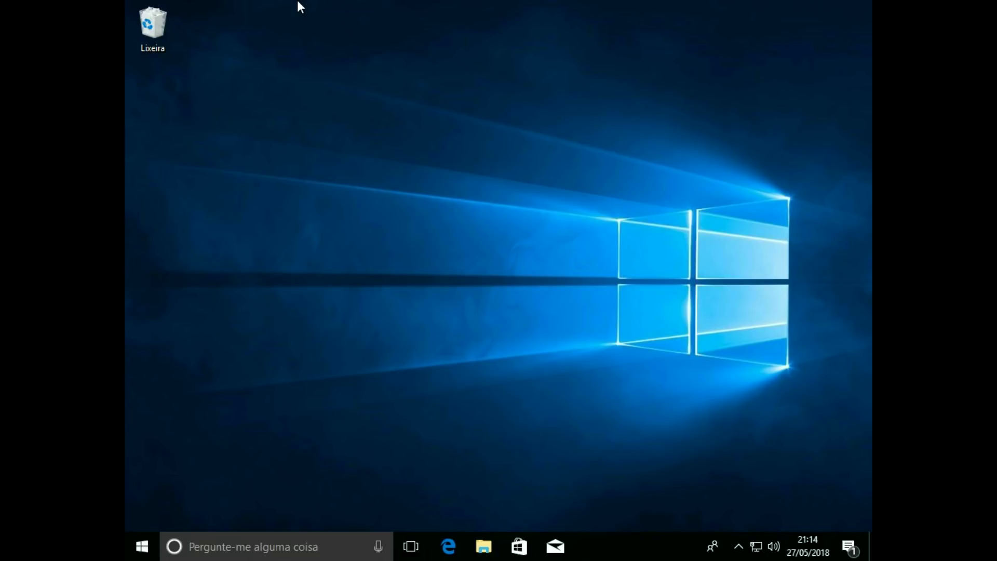
pyautogui.hotkey('ctrl', 'alt', 'Delete')
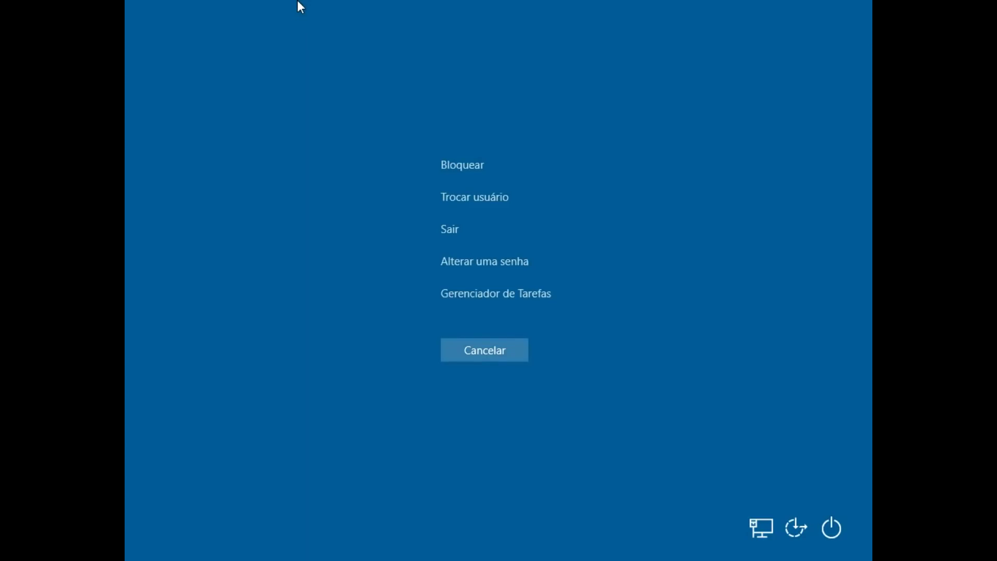
pyautogui.click(506, 303)
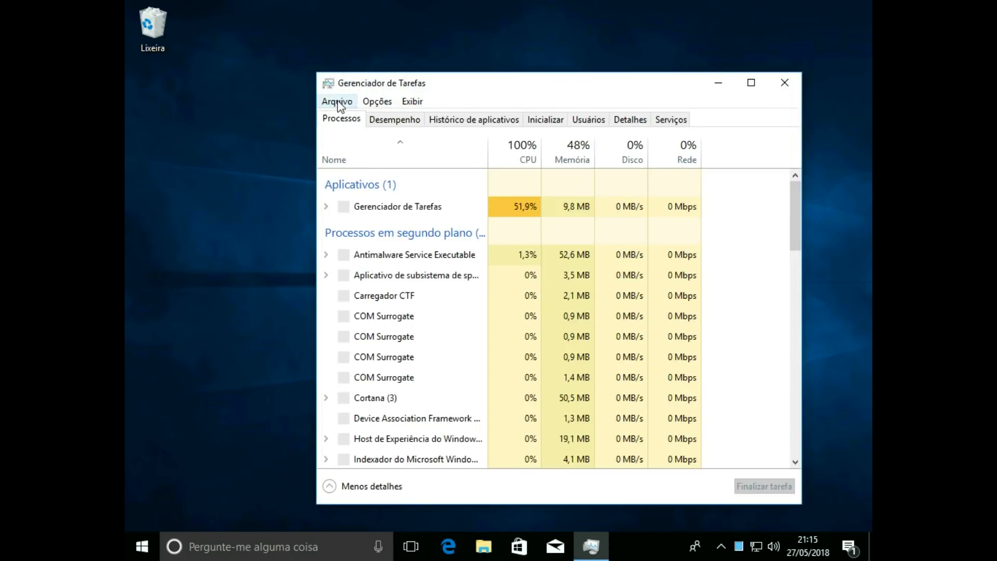
pyautogui.click(359, 488)
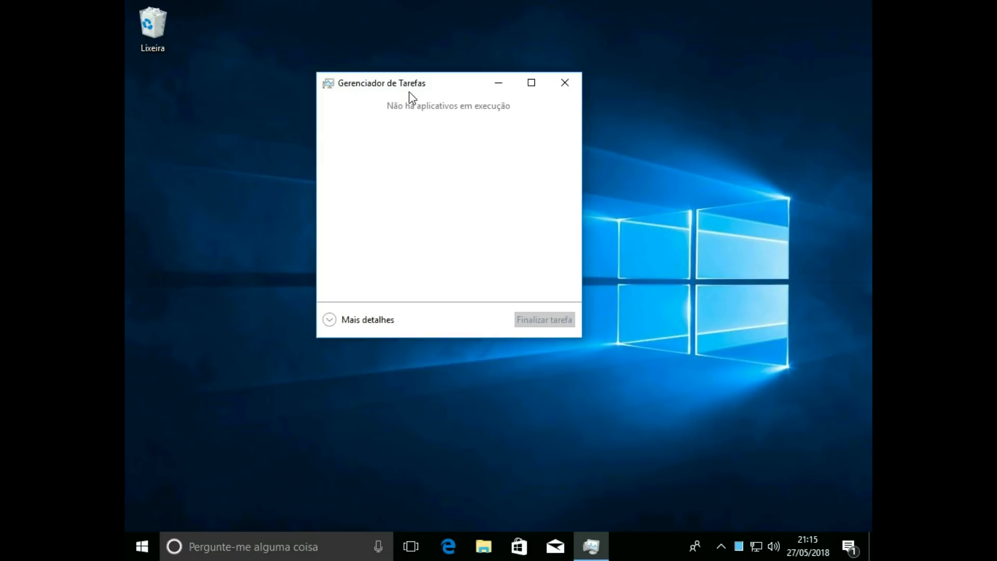
pyautogui.click(338, 319)
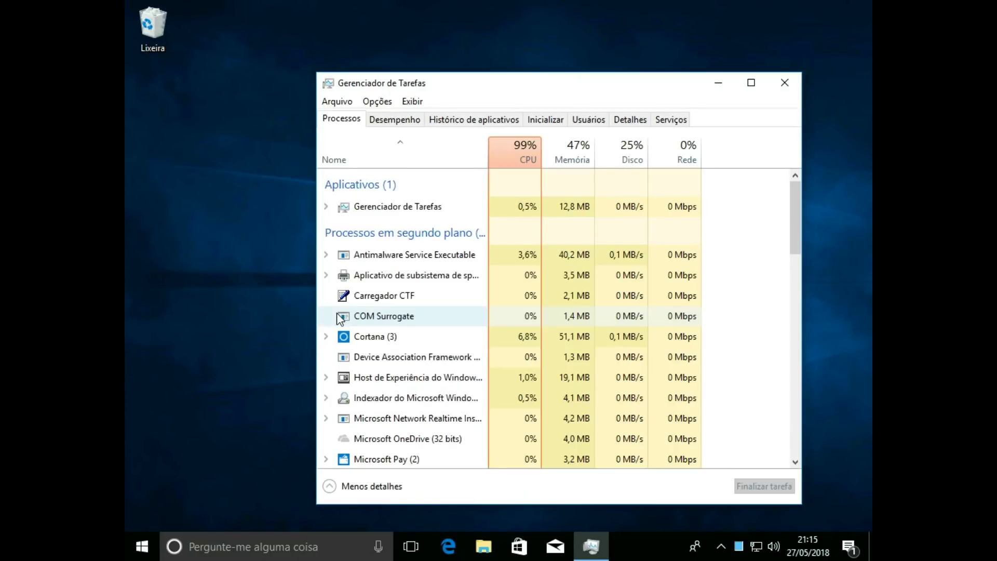
# Step: Run cmd as a new task with administrative privileges
pyautogui.click(330, 101)
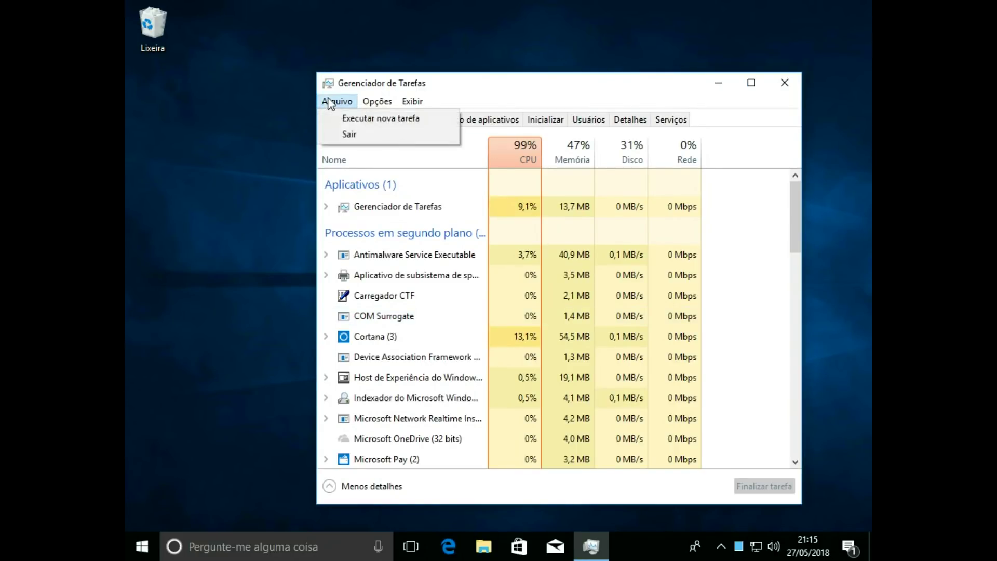
pyautogui.click(349, 118)
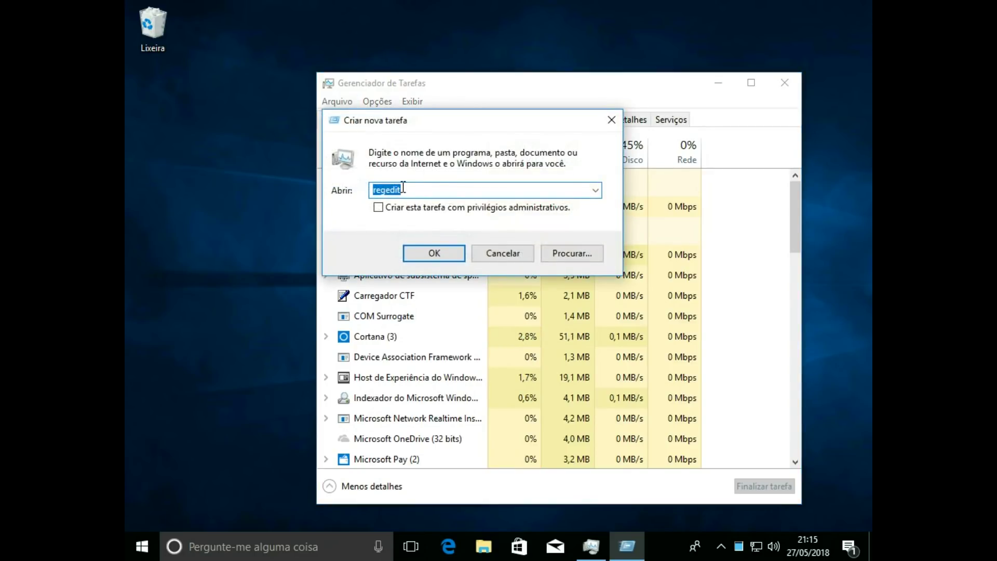
pyautogui.write('cmd')
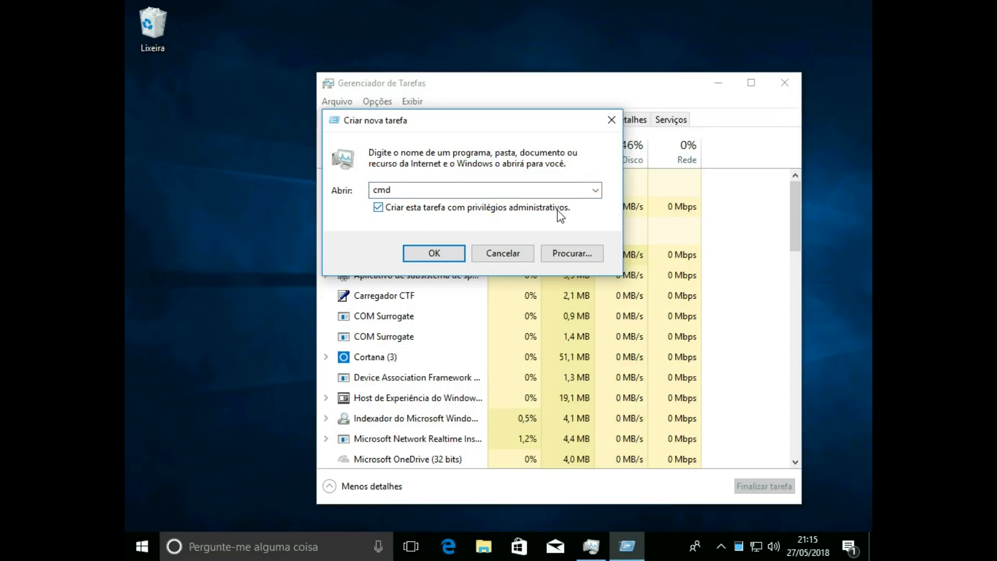
pyautogui.click(436, 255)
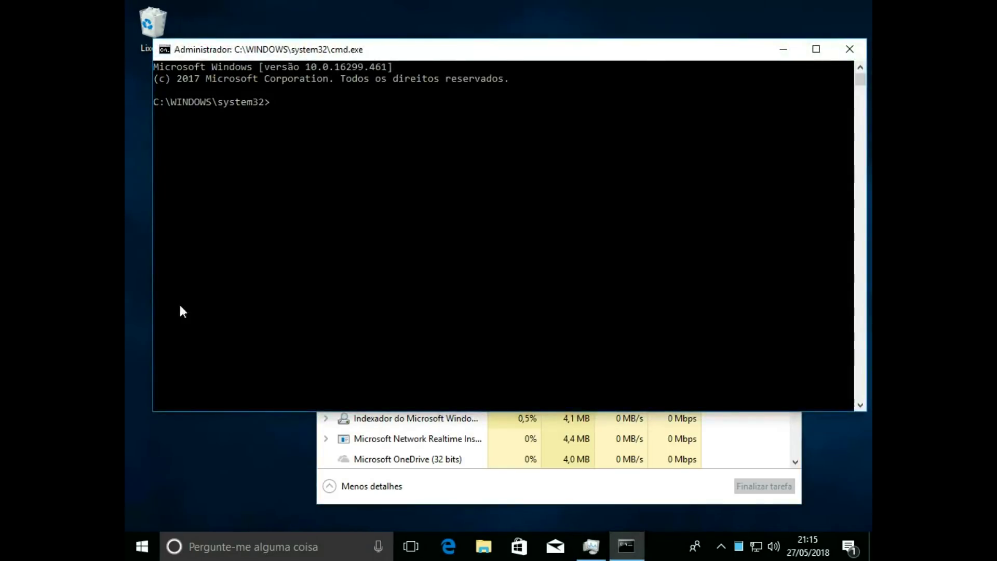
# Step: Run chkdsk c: /f in the command prompt and answer S to schedule the disk check for the next restart
pyautogui.click(227, 177)
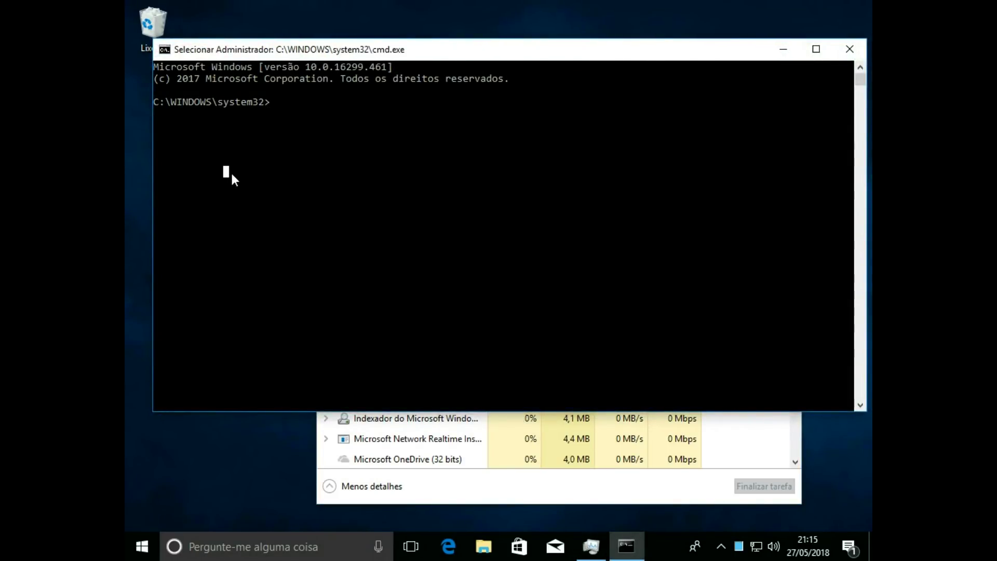
pyautogui.write('ch')
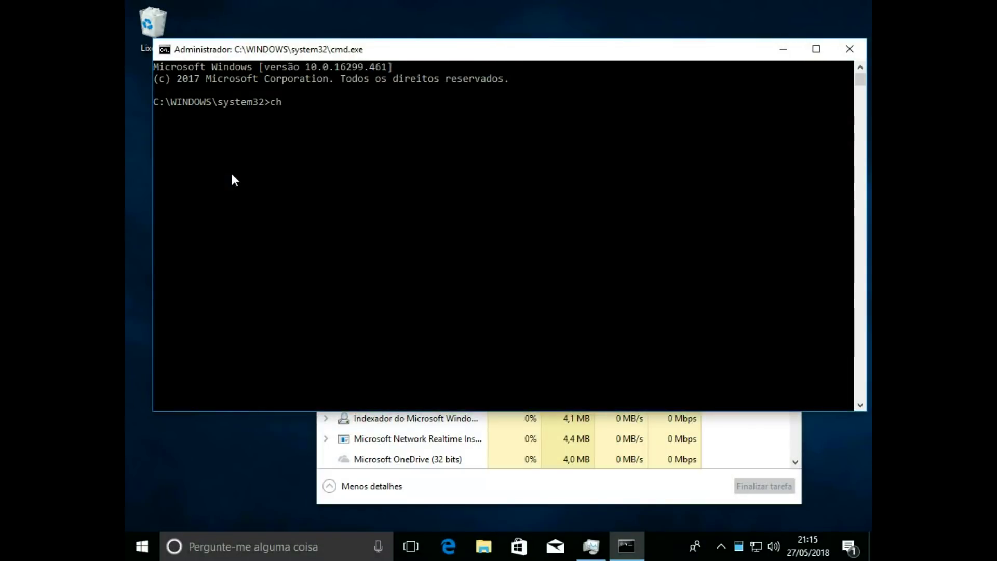
pyautogui.write('k')
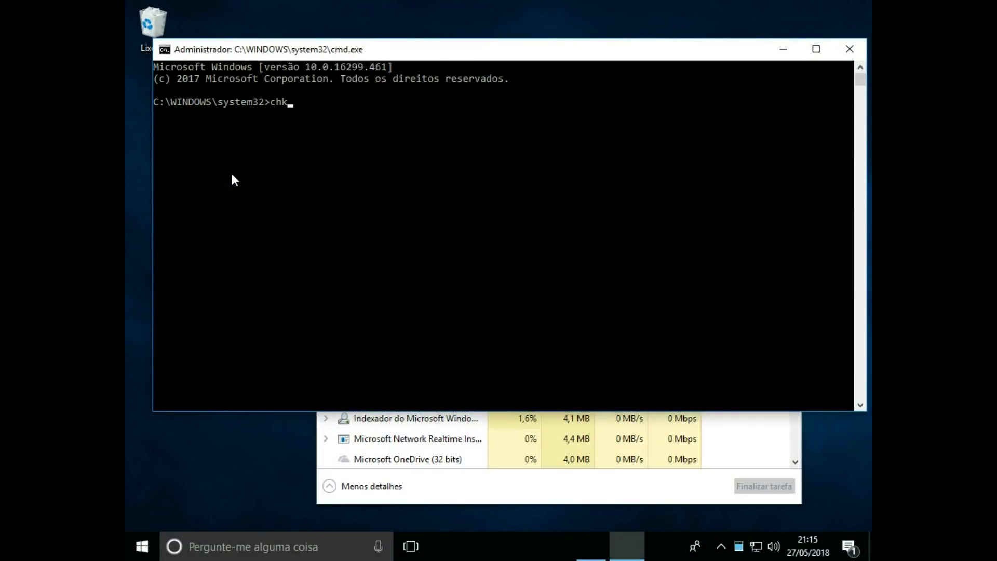
pyautogui.write('dsk ')
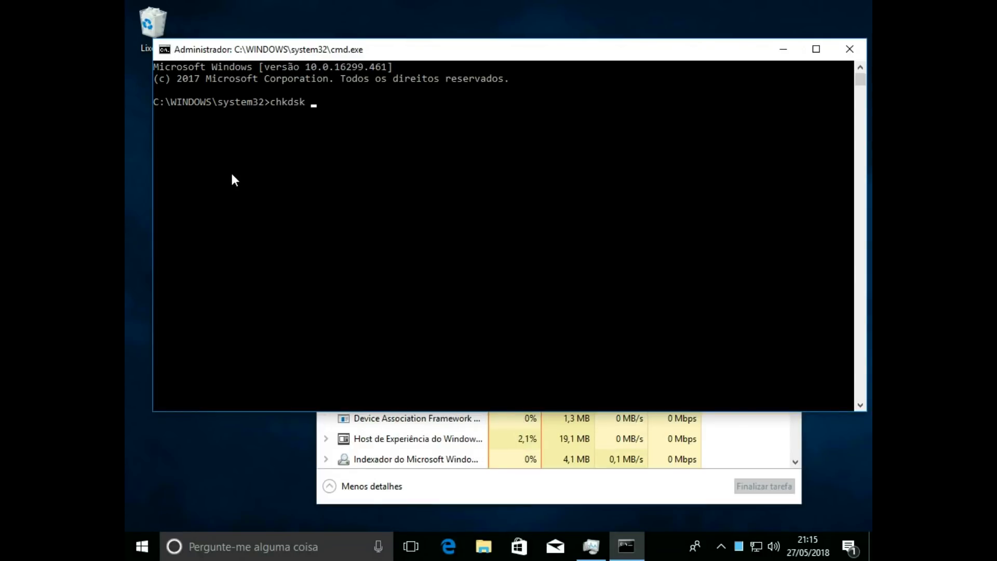
pyautogui.write('c:')
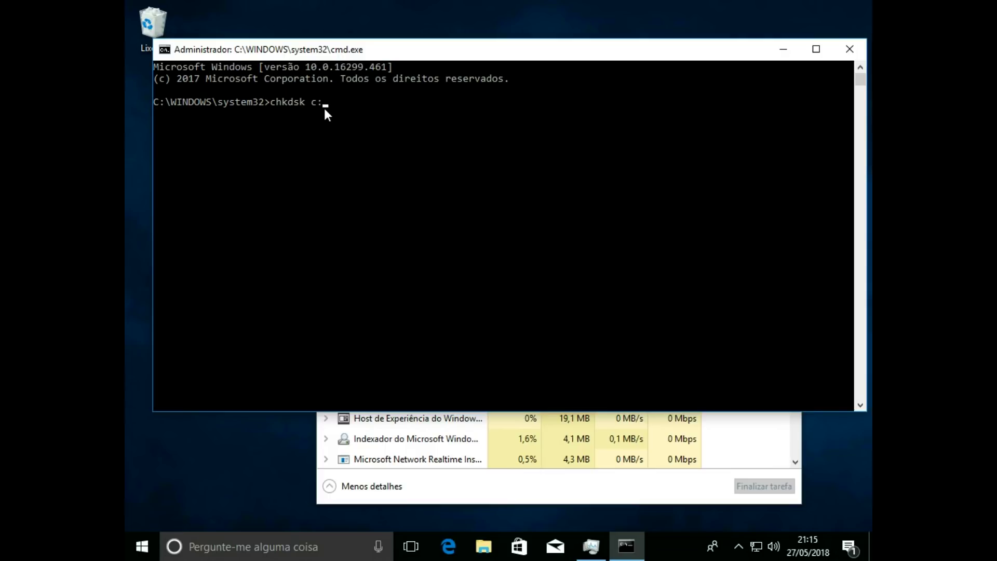
pyautogui.write('/f')
pyautogui.press('Return')
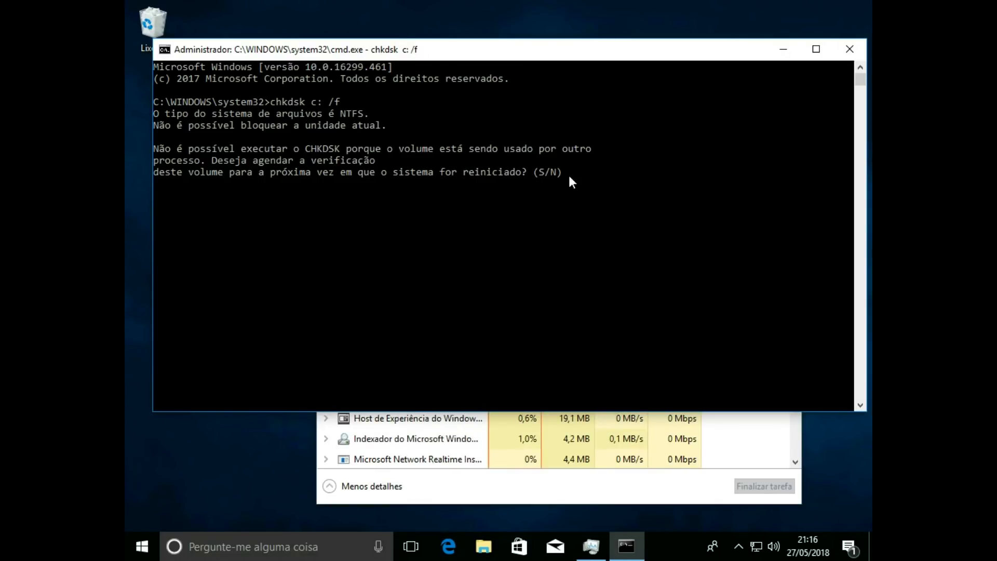
pyautogui.write('S')
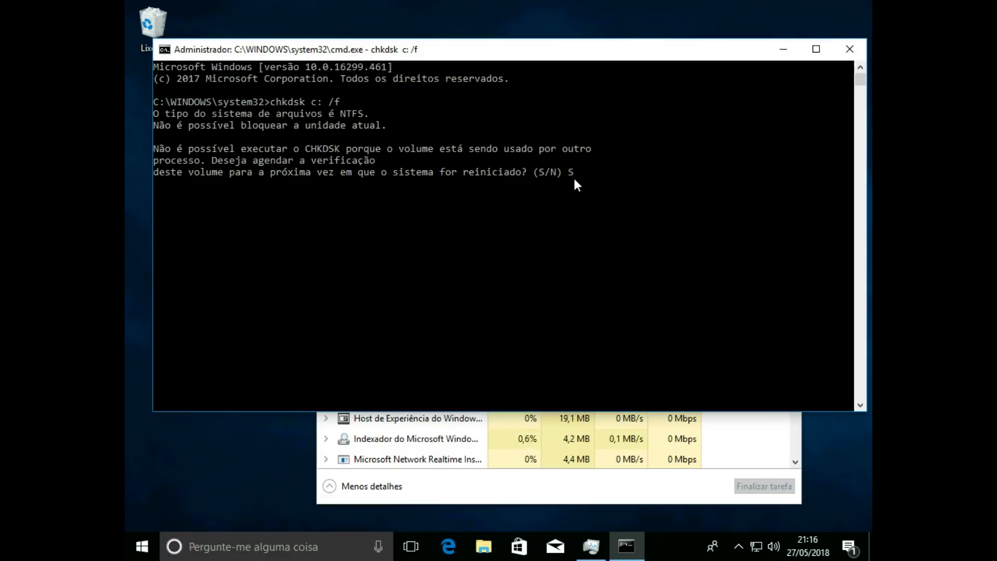
pyautogui.moveTo(575, 53); pyautogui.dragTo(584, 50)
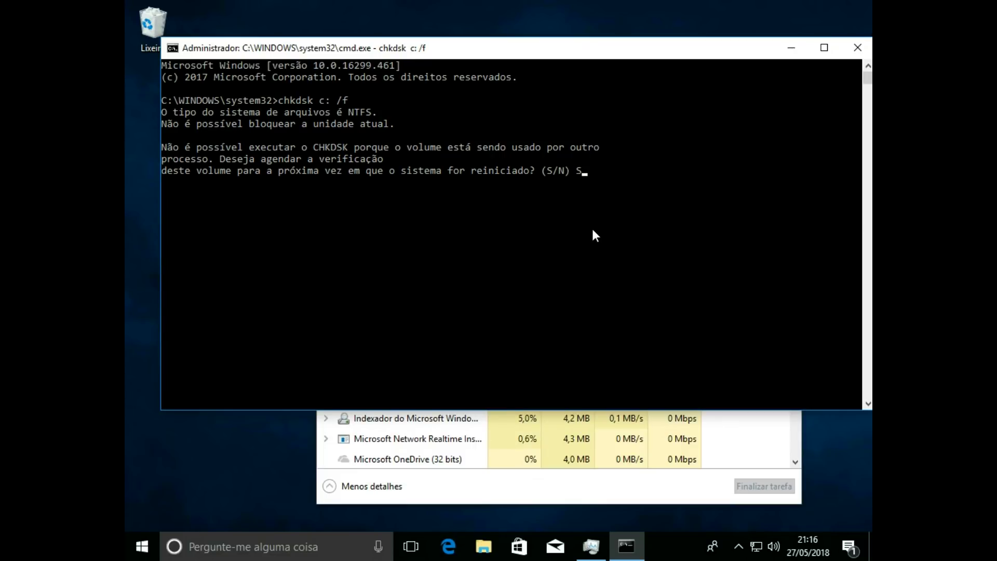
pyautogui.press('Return')
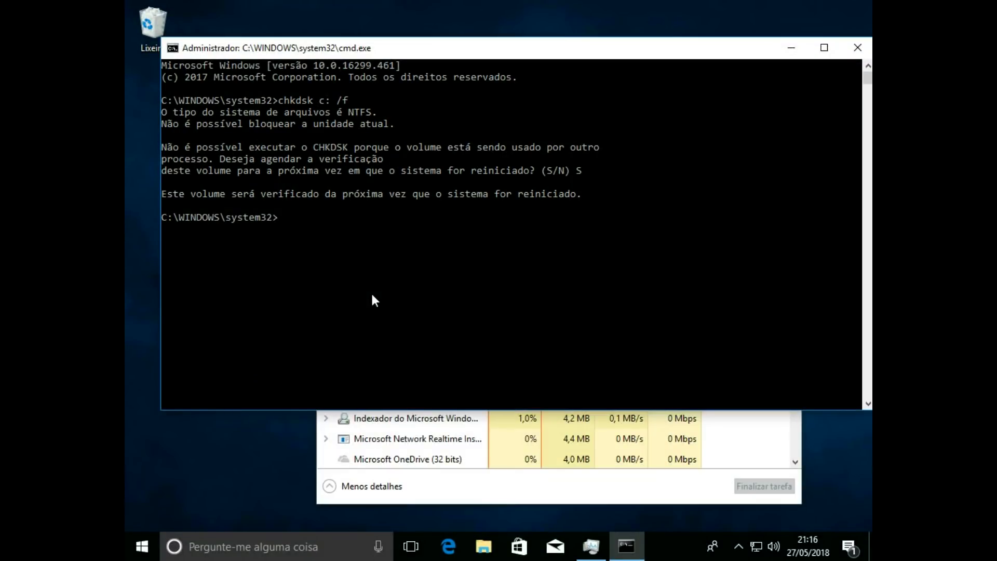
pyautogui.click(139, 552)
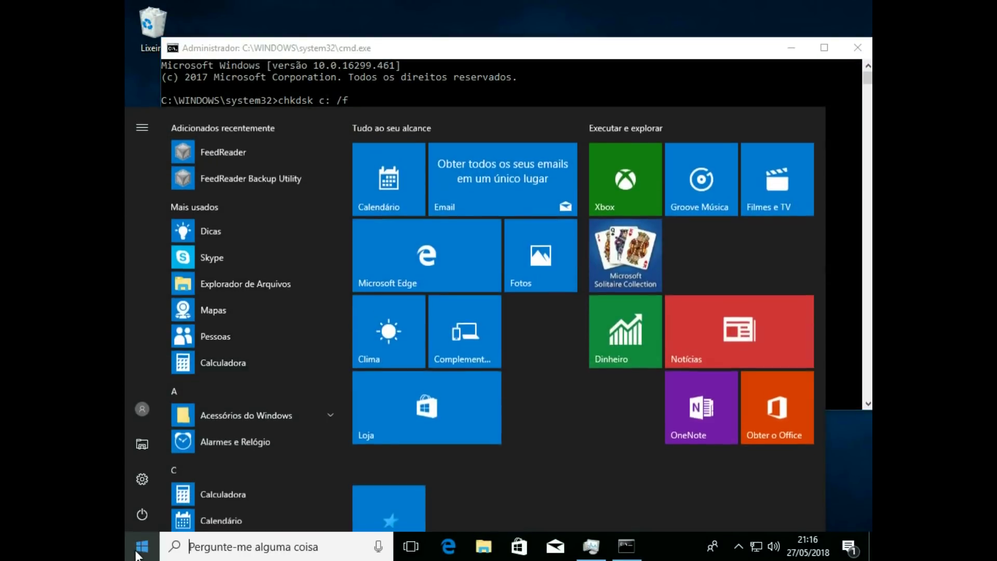
pyautogui.click(142, 515)
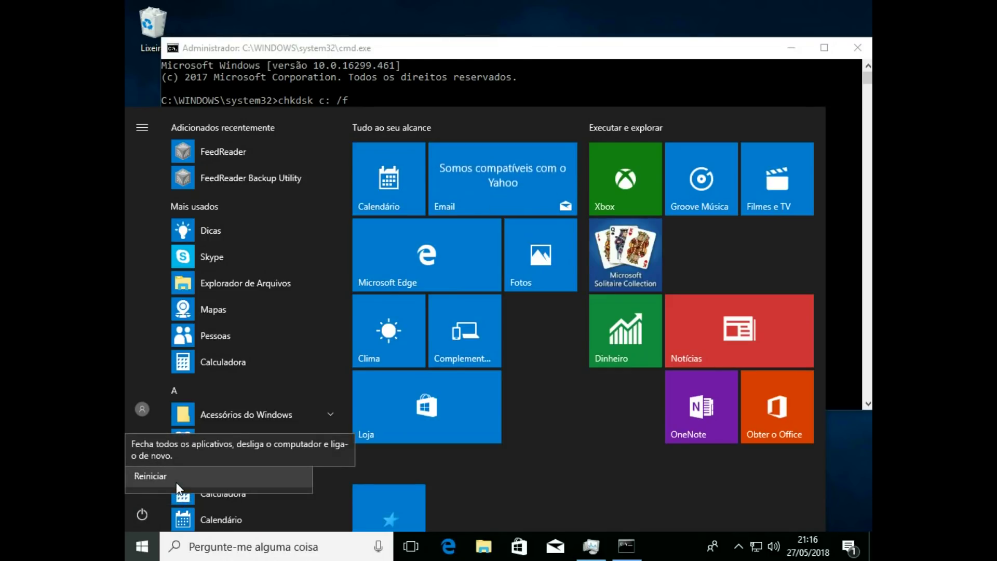
pyautogui.click(412, 58)
pyautogui.click(553, 74)
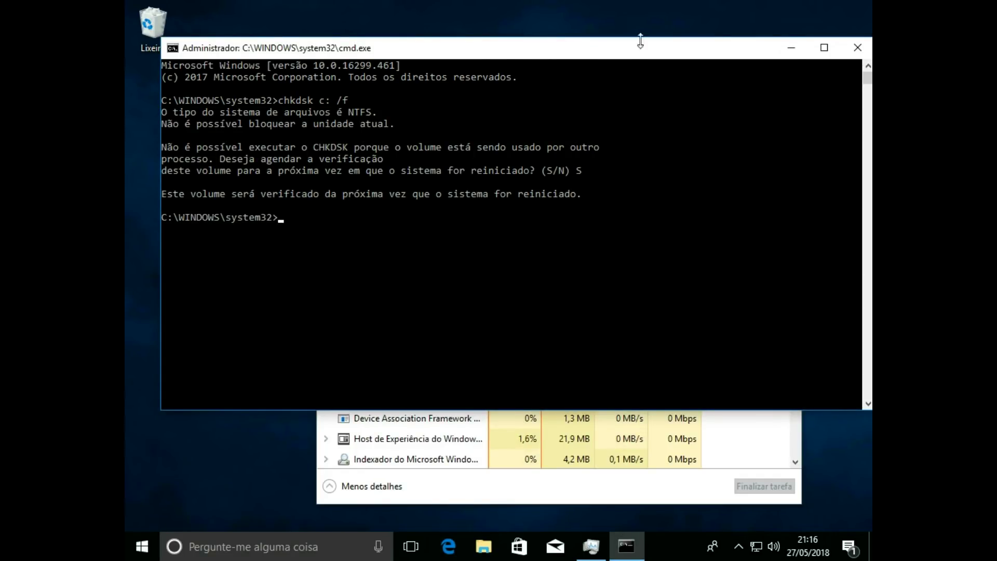
# Step: Close the command prompt, run regedit as a new task from Task Manager, and allow it to make changes to the device
pyautogui.click(856, 49)
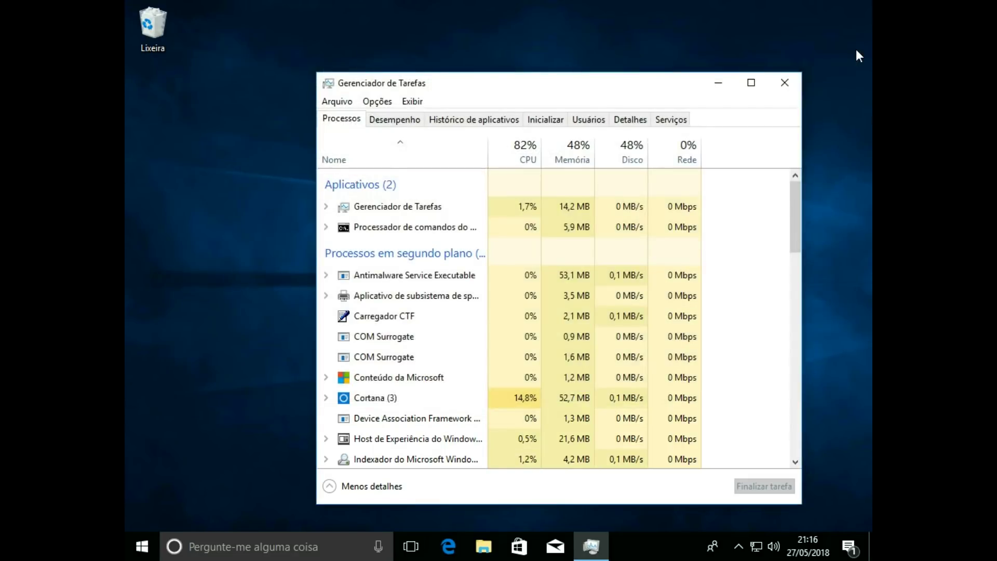
pyautogui.click(351, 104)
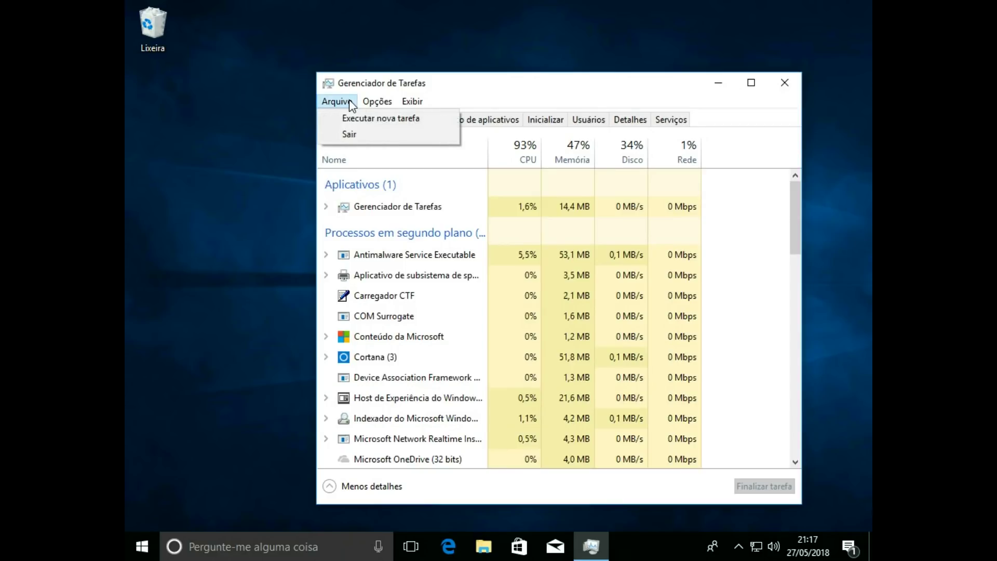
pyautogui.click(345, 118)
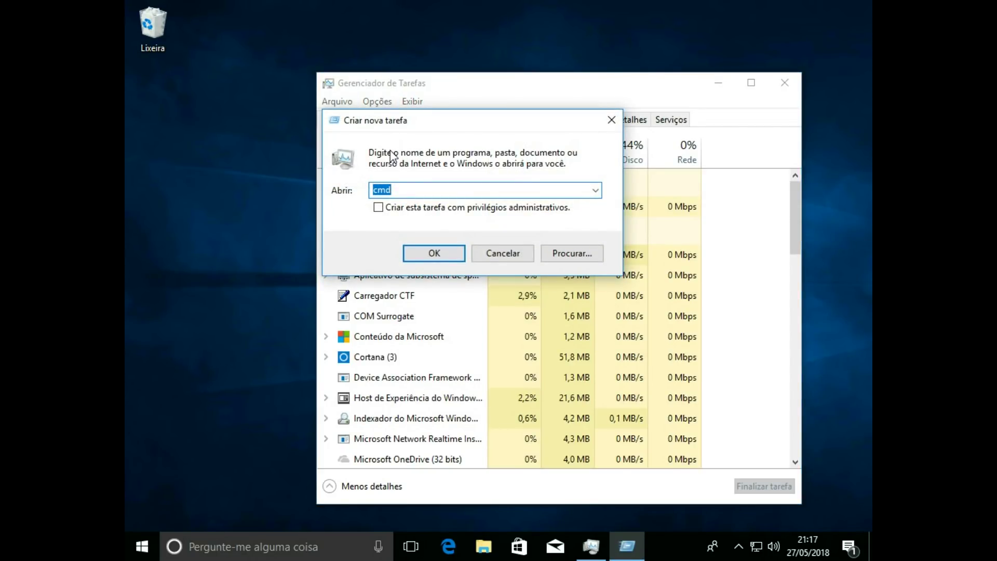
pyautogui.write('reged')
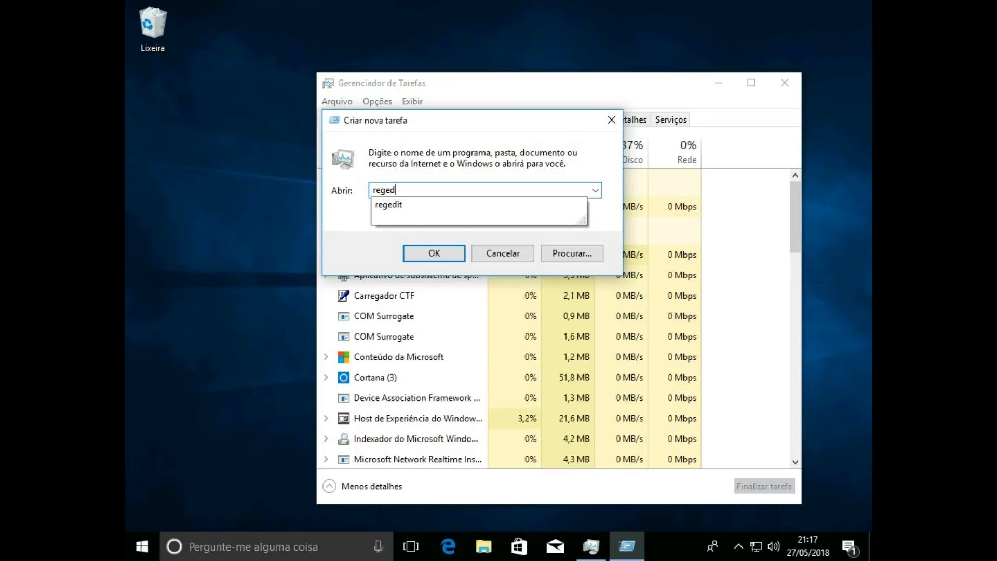
pyautogui.write('it')
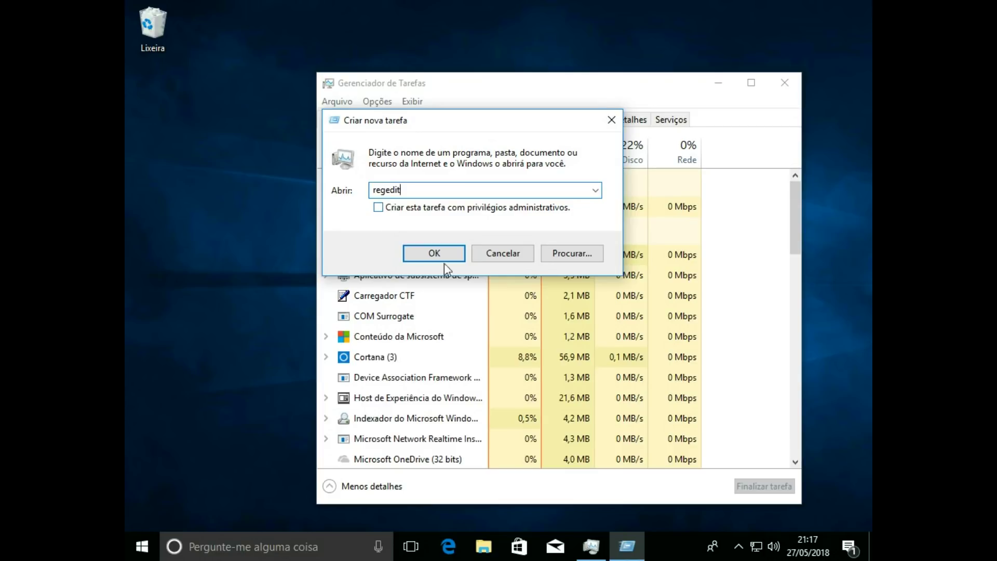
pyautogui.click(434, 254)
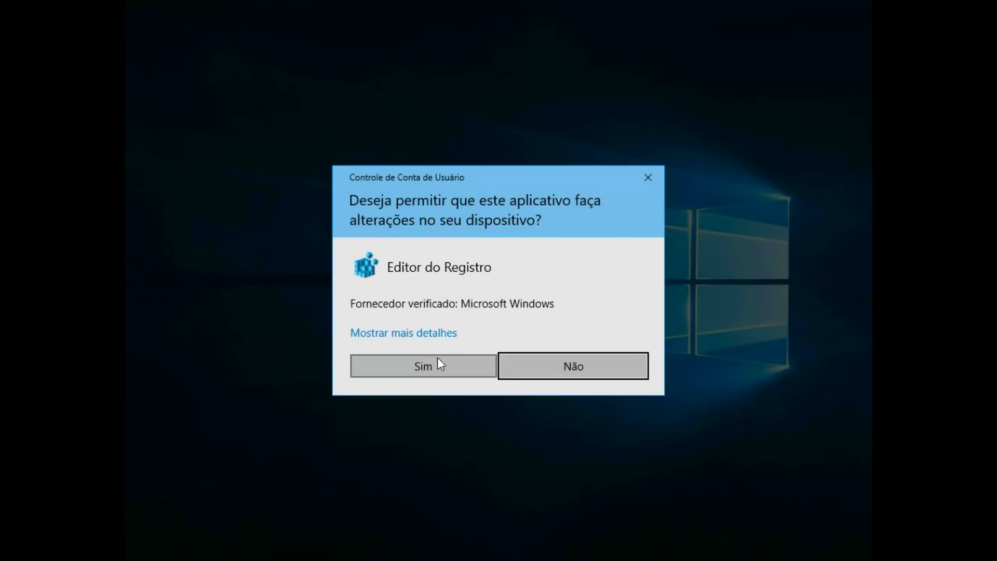
pyautogui.click(424, 364)
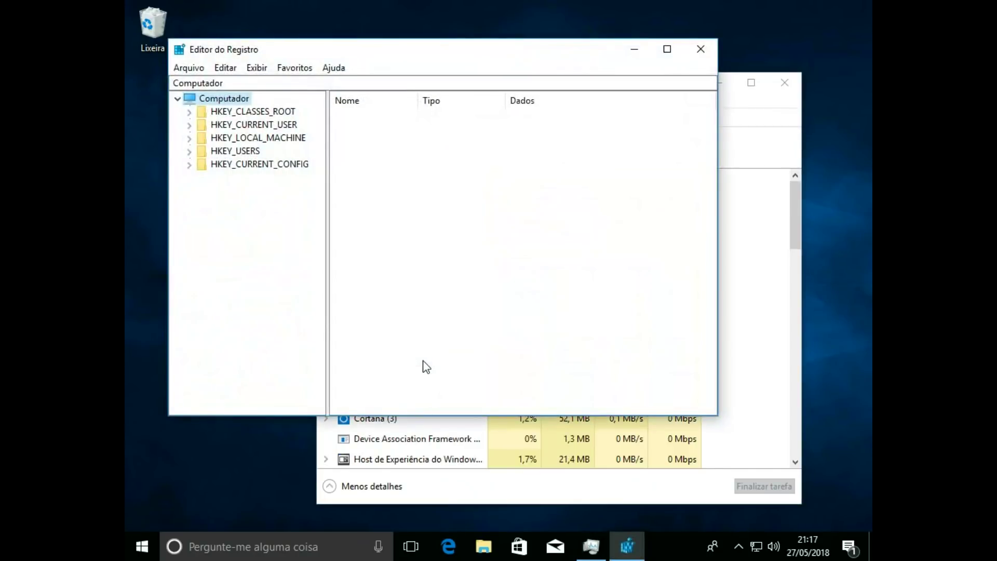
# Step: Expand the registry tree down to HKEY_CURRENT_USER\Software\Microsoft\Windows\CurrentVersion\Explorer
pyautogui.click(189, 125)
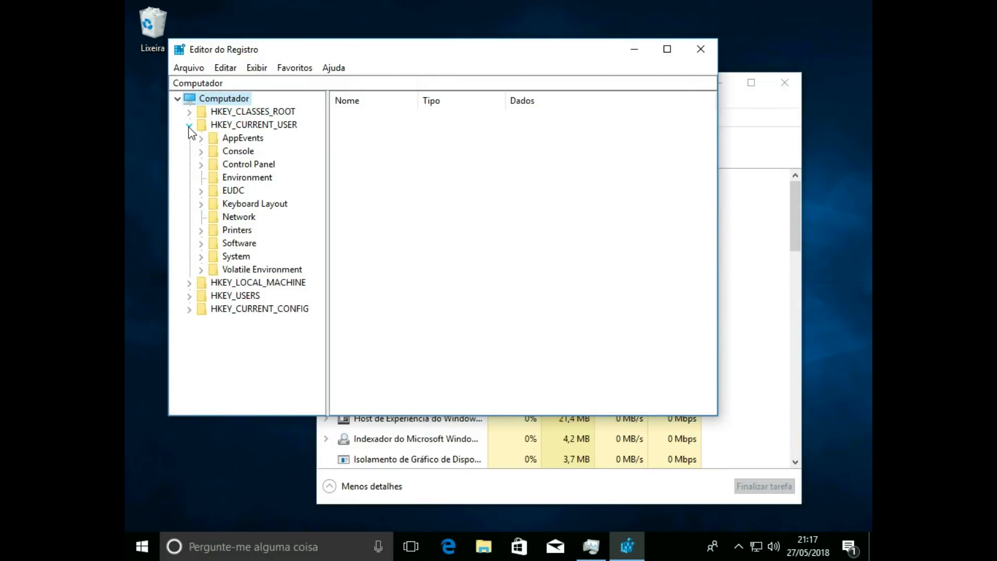
pyautogui.click(202, 244)
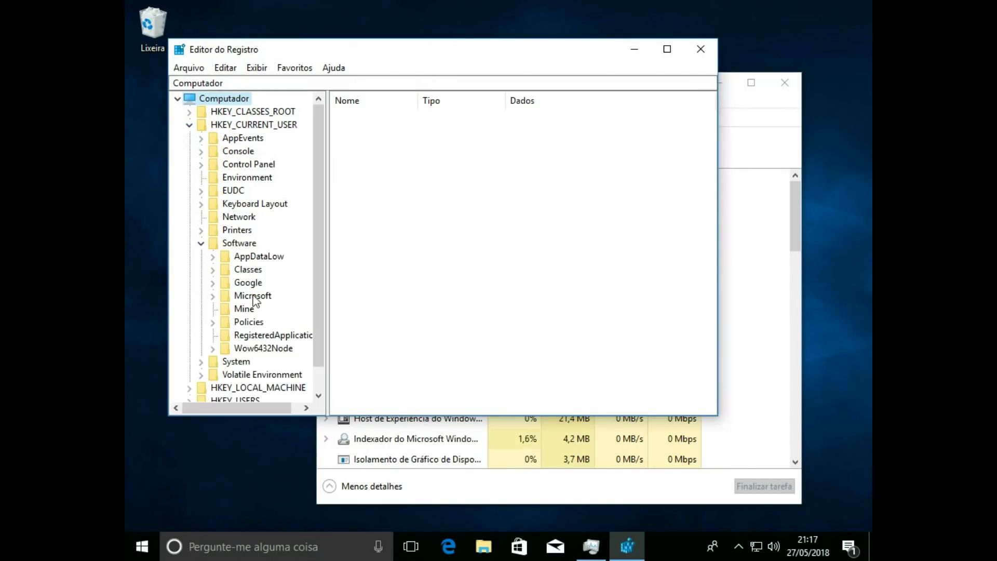
pyautogui.click(214, 295)
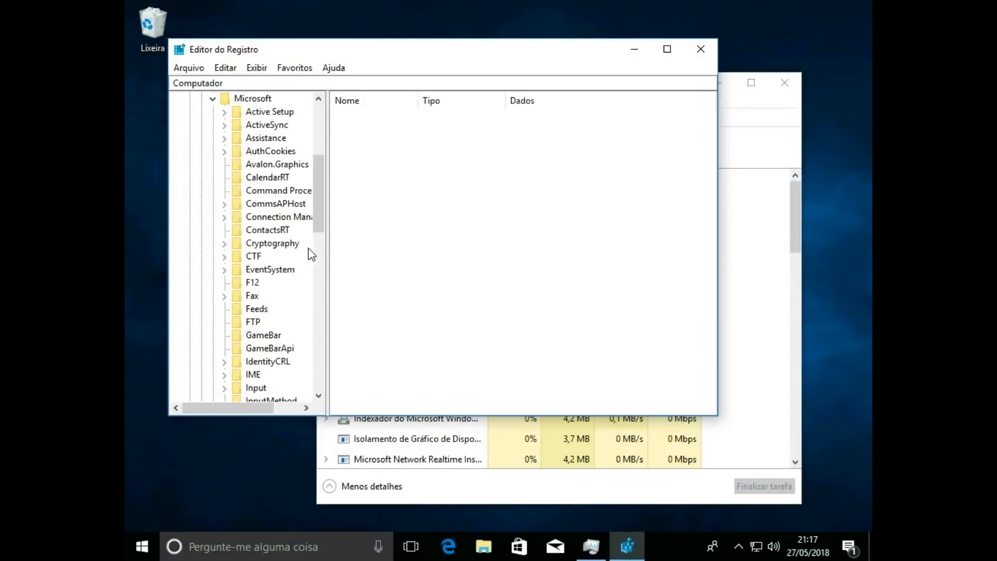
pyautogui.moveTo(317, 219); pyautogui.dragTo(301, 355)
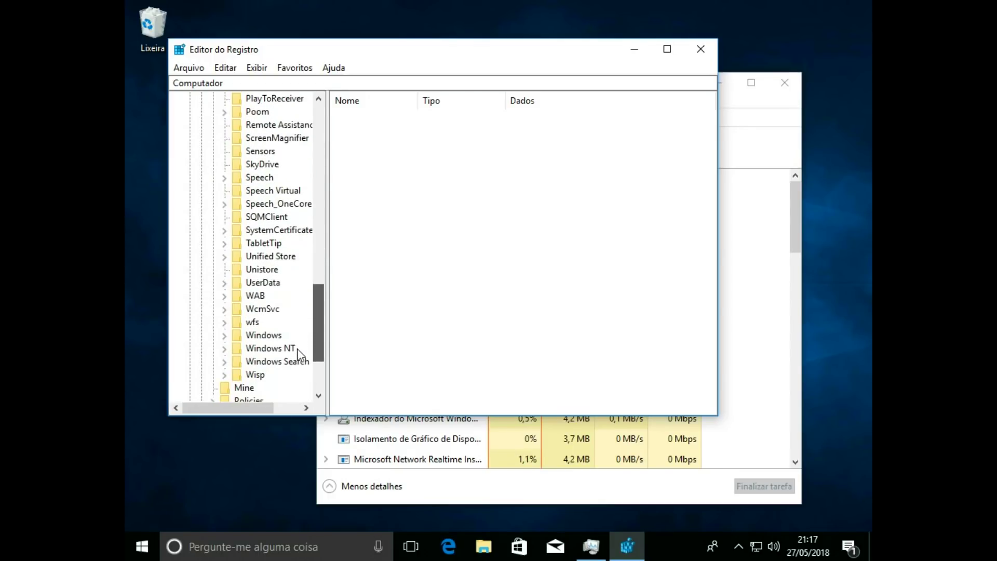
pyautogui.click(228, 335)
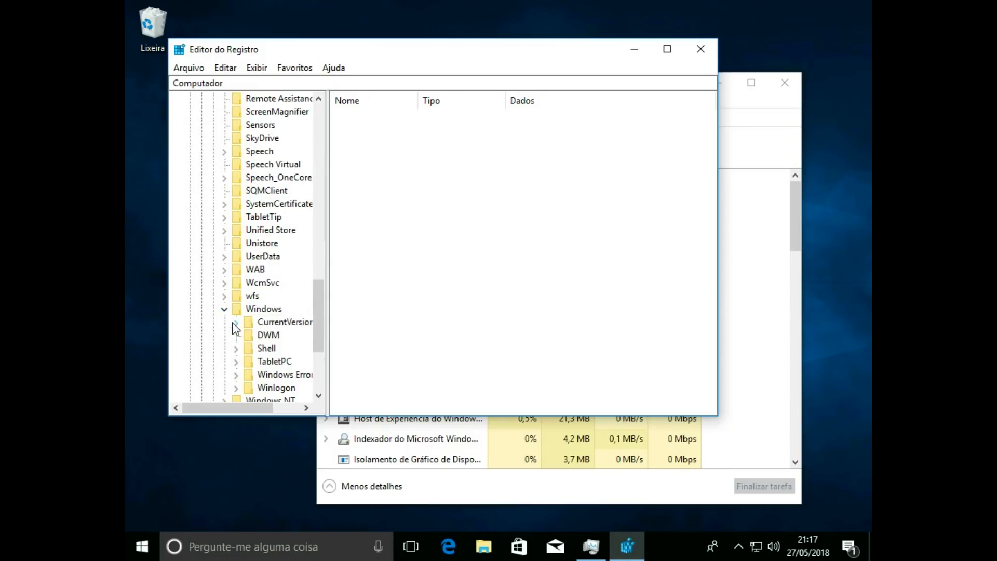
pyautogui.click(239, 326)
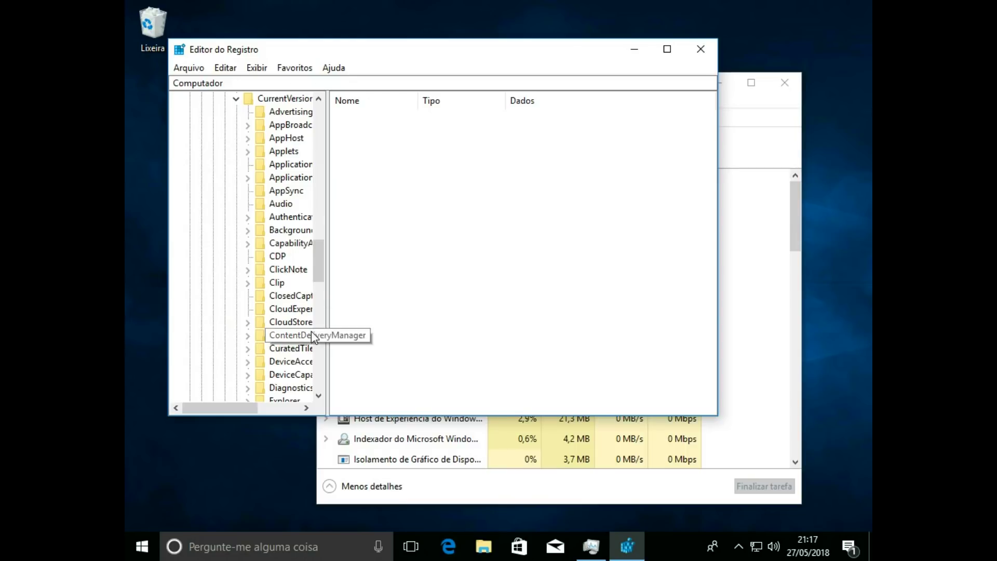
pyautogui.click(319, 394)
pyautogui.click(319, 394)
pyautogui.click(319, 394)
pyautogui.click(248, 360)
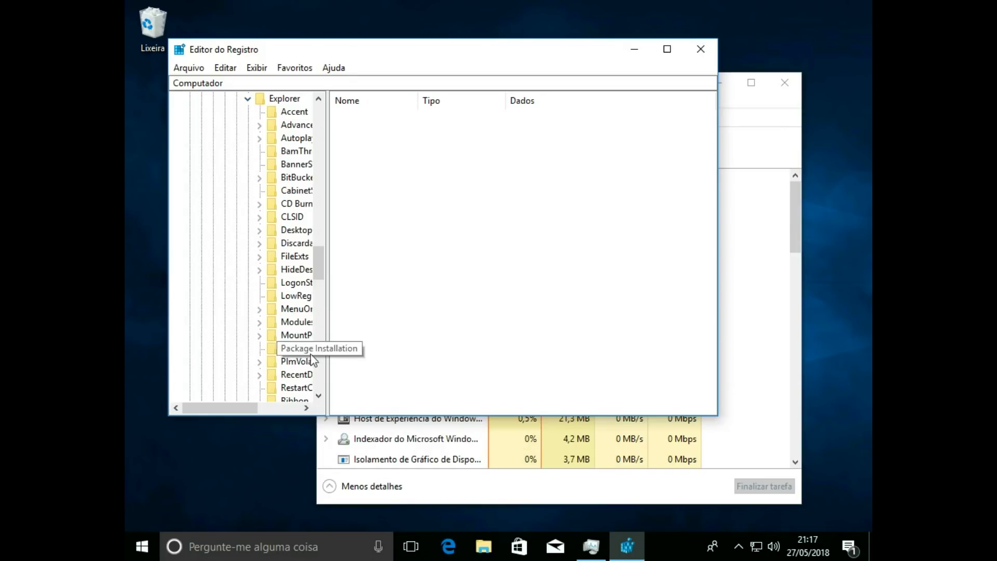
# Step: Open the Shell Folders key under Explorer in the registry tree
pyautogui.click(319, 396)
pyautogui.click(319, 396)
pyautogui.click(319, 396)
pyautogui.click(319, 396)
pyautogui.click(319, 396)
pyautogui.click(318, 396)
pyautogui.click(319, 395)
pyautogui.click(318, 396)
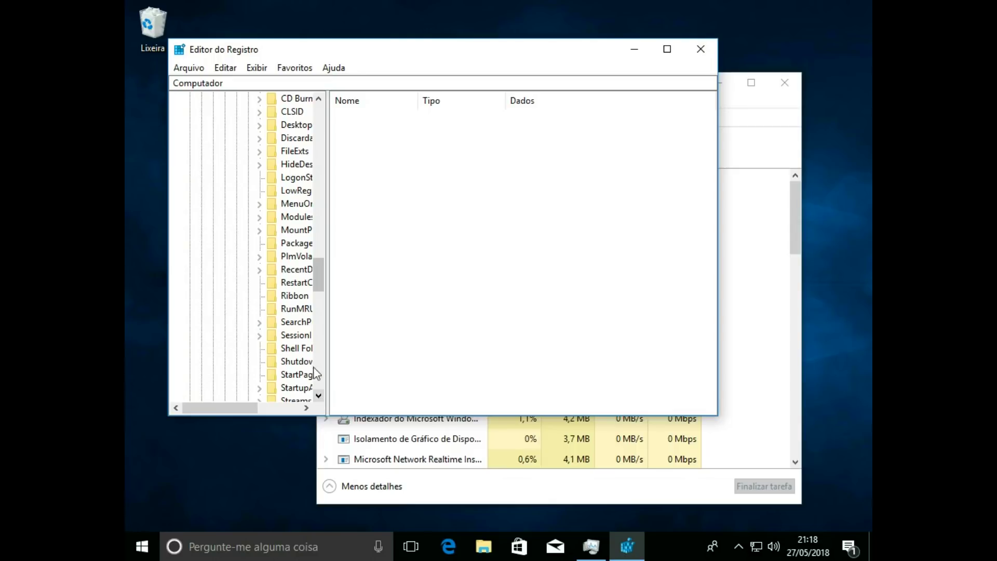
pyautogui.click(304, 348)
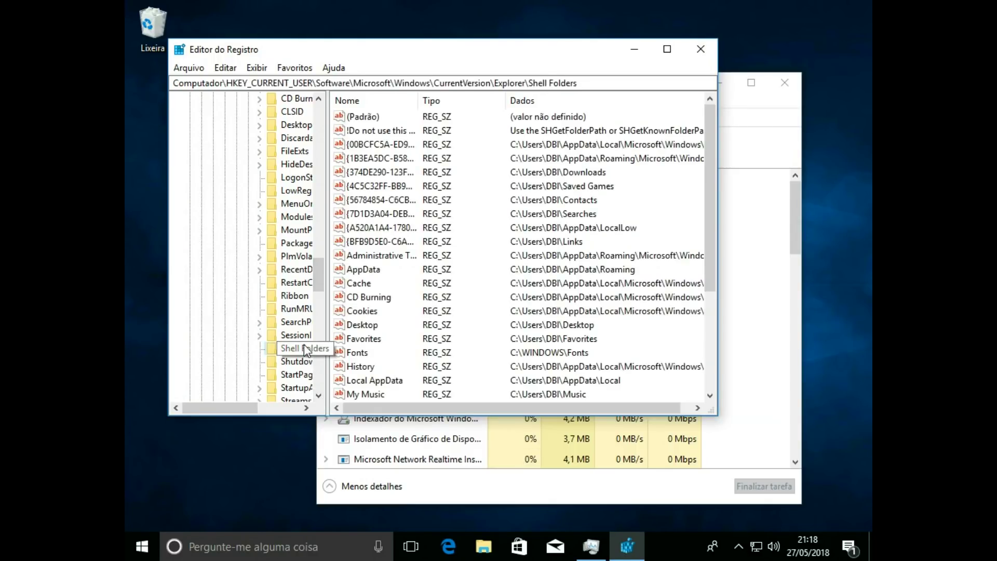
# Step: Examine the Shell Folders entries and check the folder path stored in the Desktop value
pyautogui.click(319, 396)
pyautogui.click(318, 395)
pyautogui.click(319, 395)
pyautogui.click(318, 396)
pyautogui.click(319, 396)
pyautogui.click(319, 396)
pyautogui.click(319, 396)
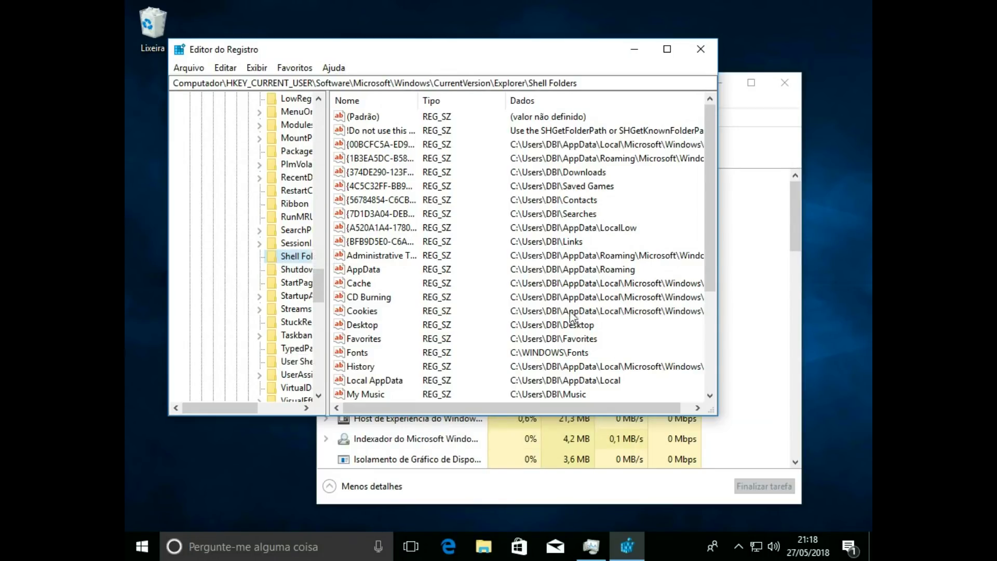
pyautogui.click(710, 323)
pyautogui.moveTo(708, 322); pyautogui.dragTo(707, 246)
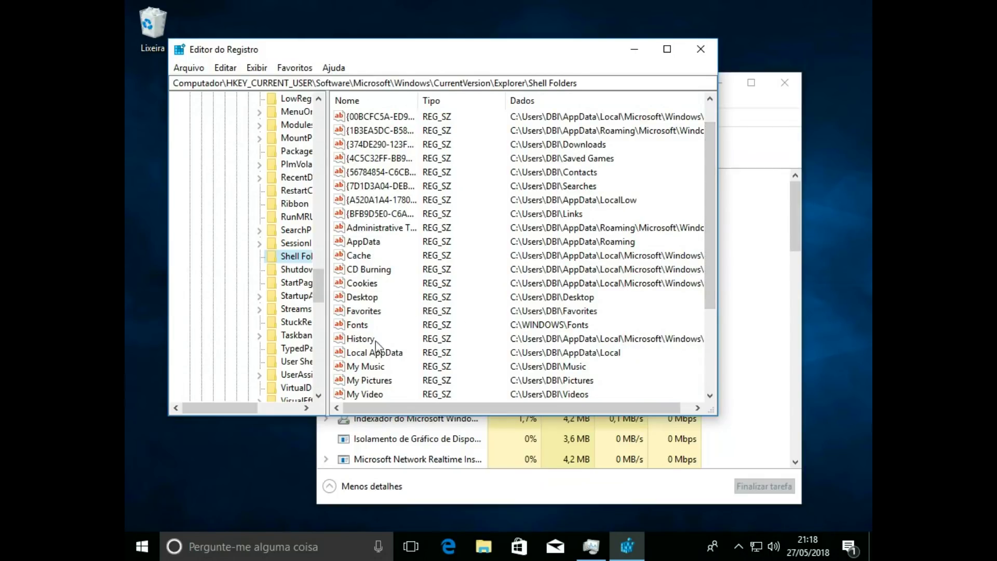
pyautogui.click(357, 298)
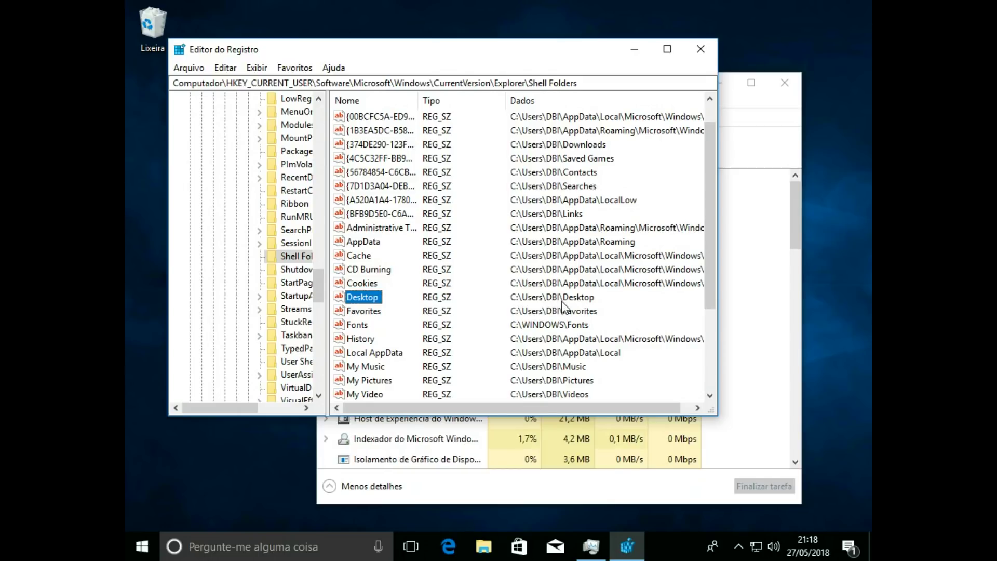
# Step: Open the Favorites string of Shell Folders to examine its user folder path, and cancel the edit
pyautogui.click(358, 313)
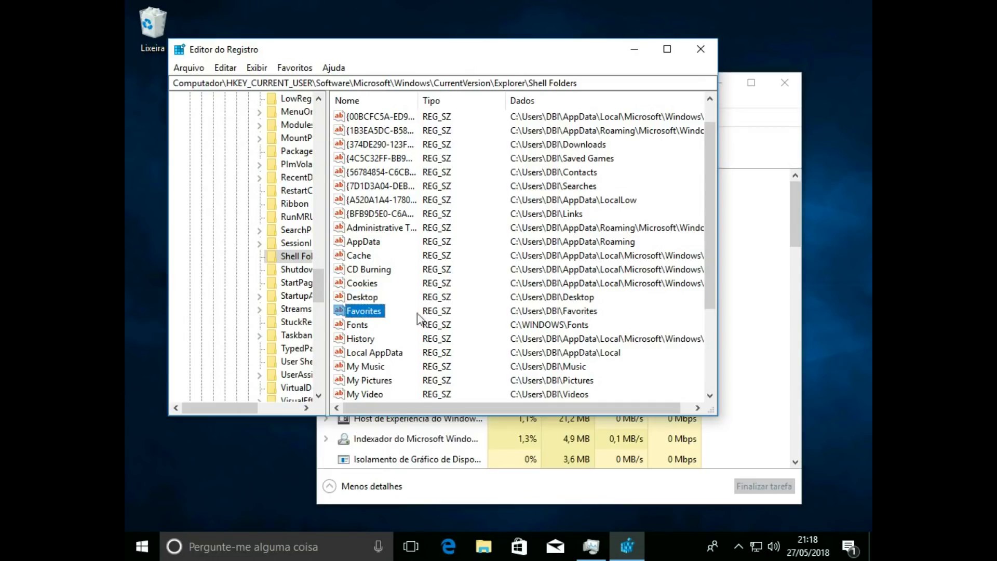
pyautogui.doubleClick(363, 312)
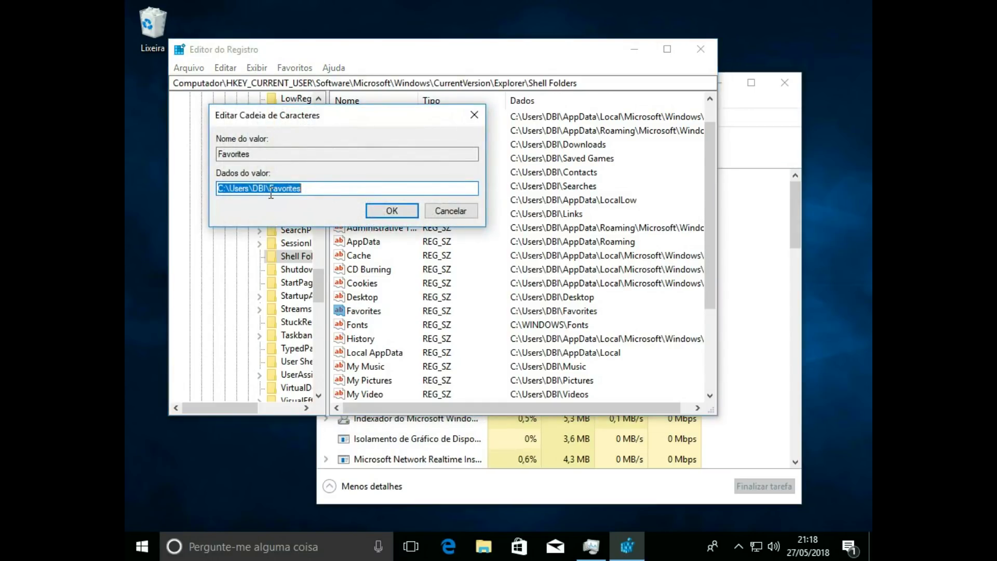
pyautogui.click(264, 190)
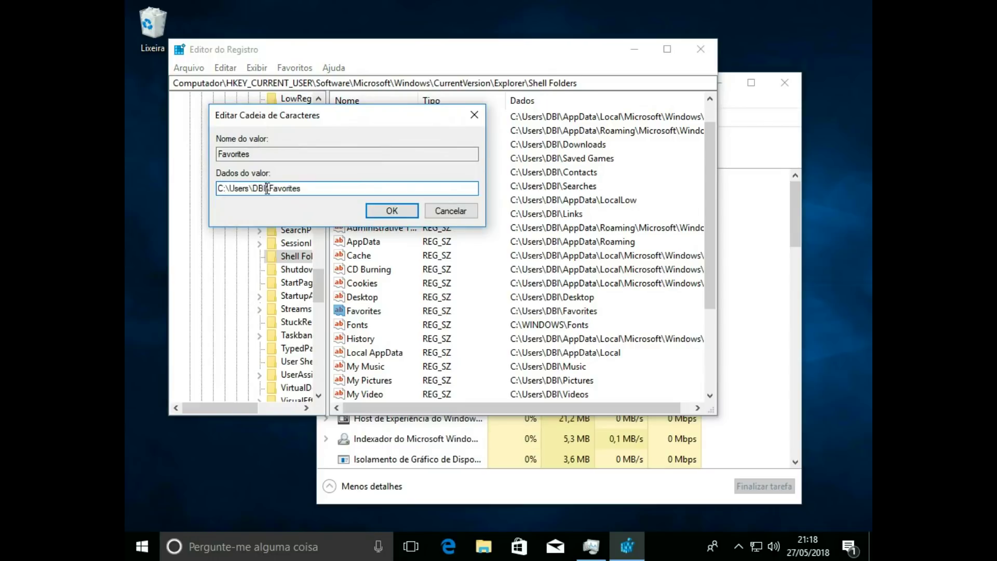
pyautogui.moveTo(267, 188); pyautogui.dragTo(212, 186)
pyautogui.click(448, 213)
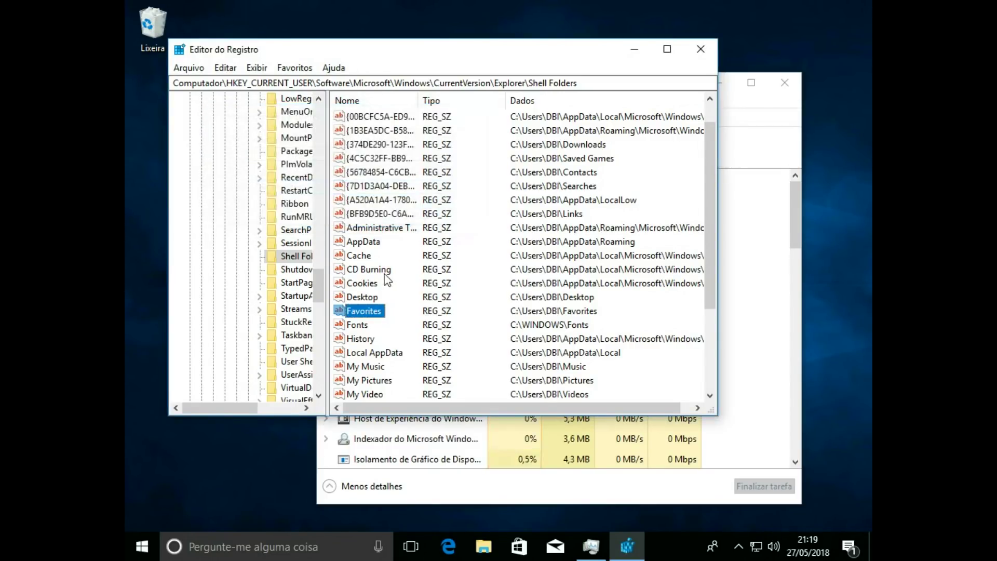
# Step: Try removing the user folder prefix from the Desktop string of Shell Folders, and discard the edit
pyautogui.click(367, 297)
pyautogui.doubleClick(367, 297)
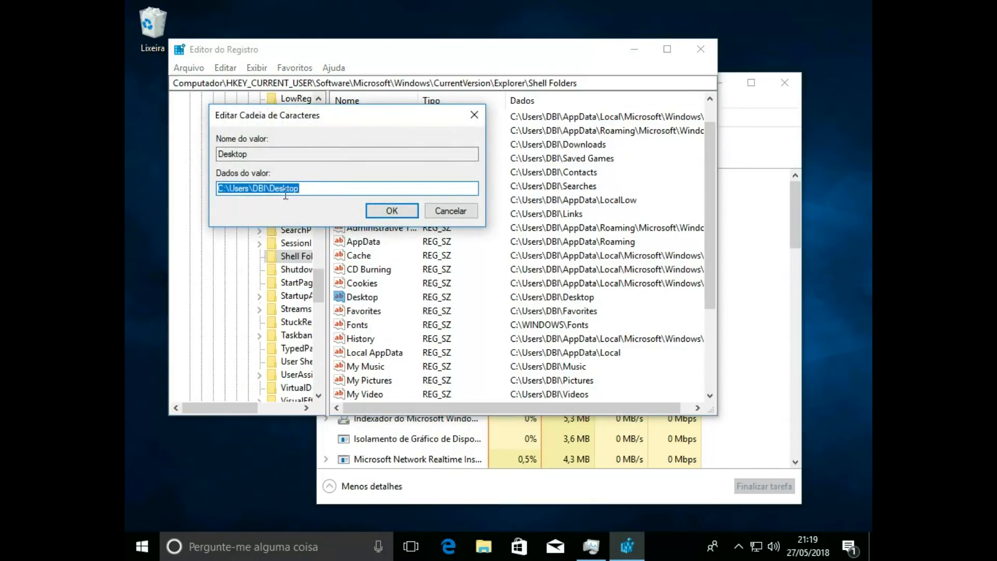
pyautogui.moveTo(266, 188); pyautogui.dragTo(221, 187)
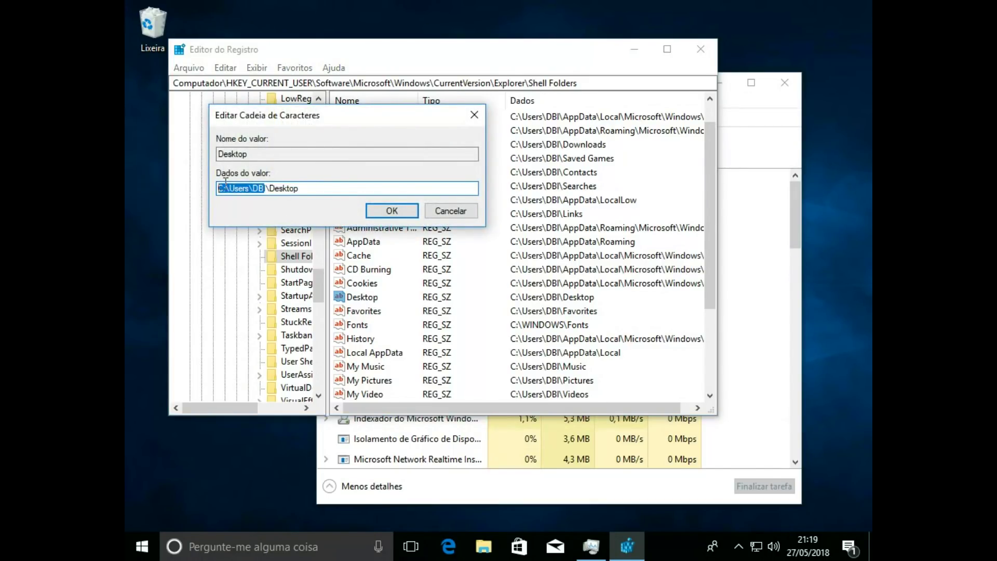
pyautogui.press('BackSpace')
pyautogui.hotkey('ctrl', 'z')
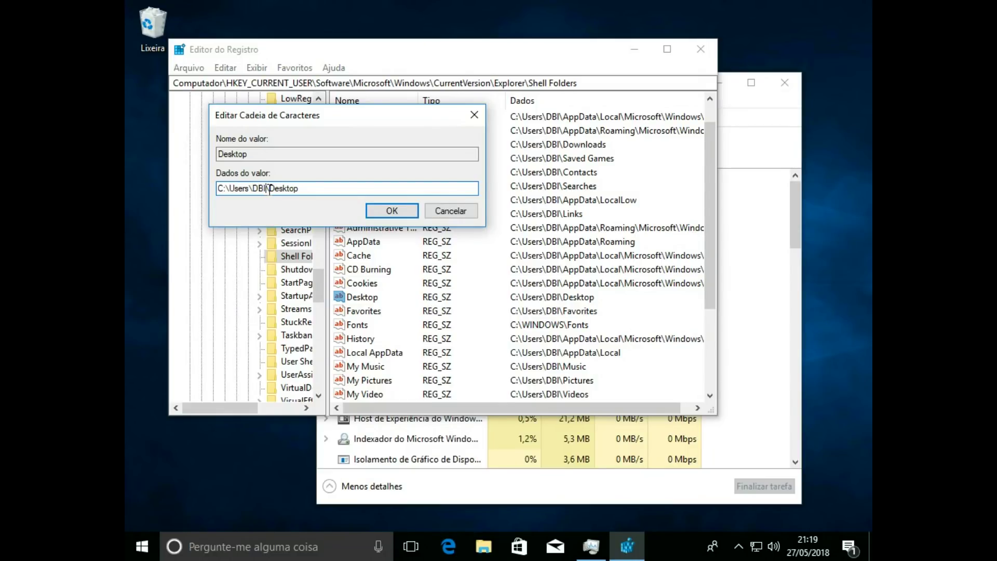
pyautogui.click(478, 118)
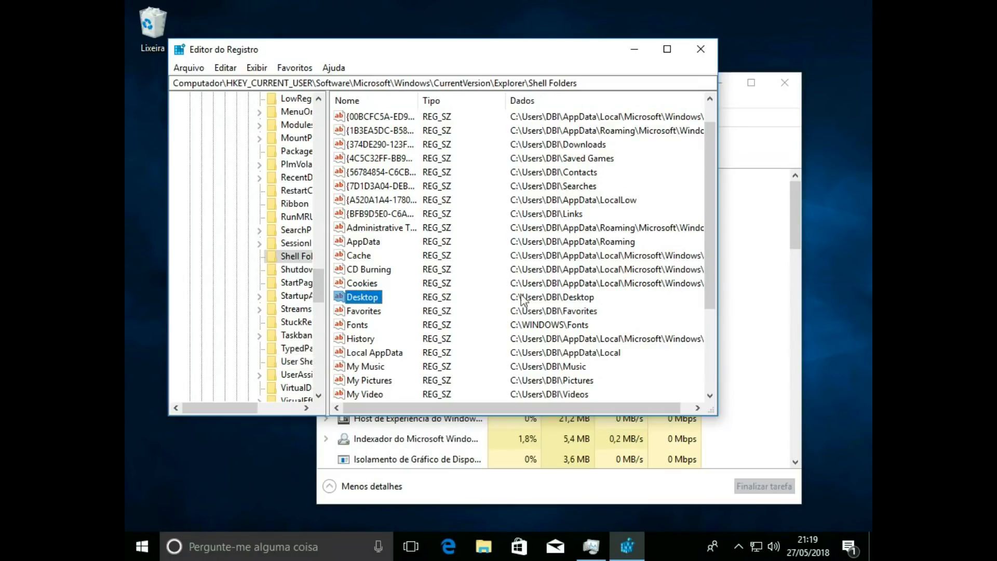
# Step: Open the User Shell Folders key, inspect the full path in its Desktop value, and cancel the edit
pyautogui.click(297, 365)
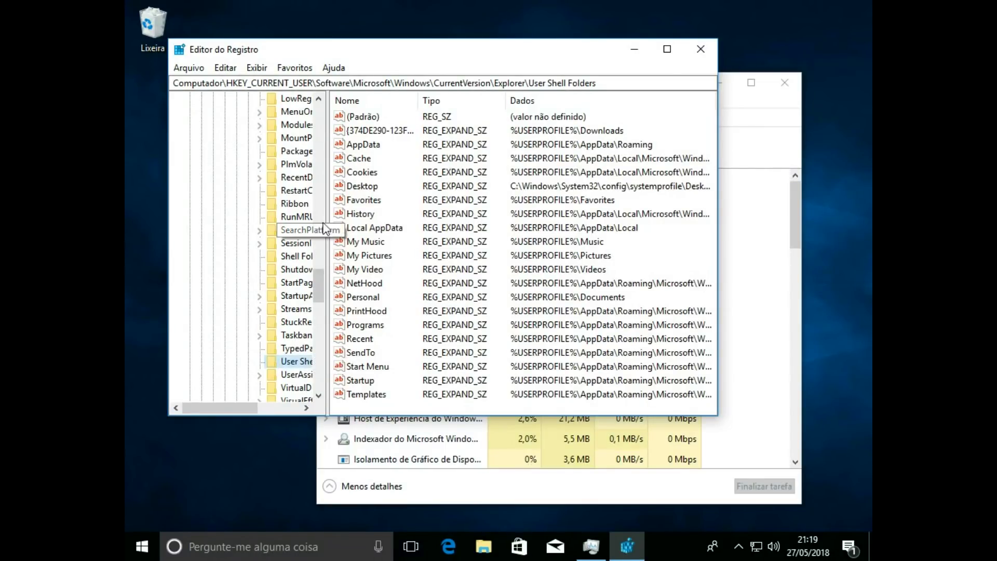
pyautogui.click(364, 187)
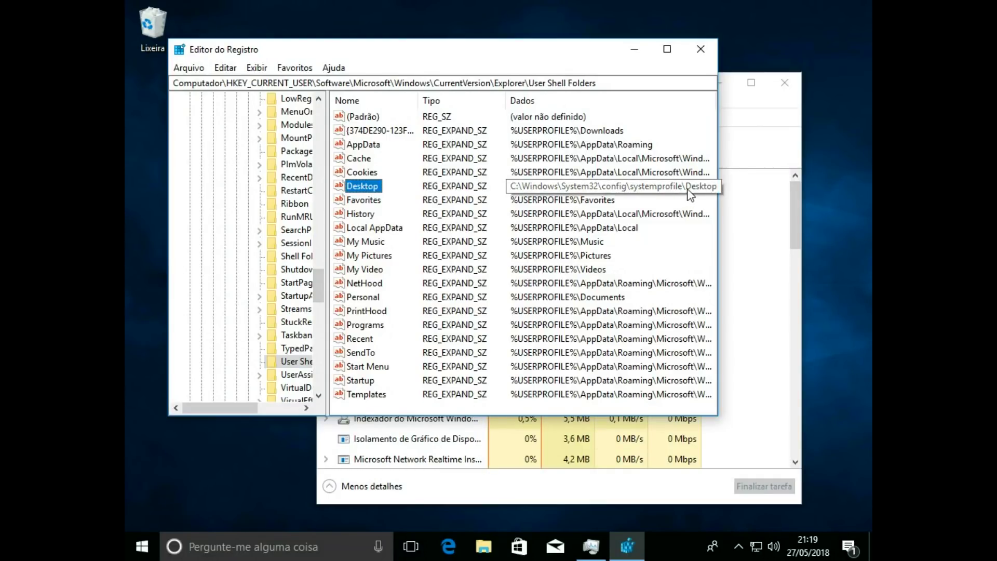
pyautogui.doubleClick(360, 186)
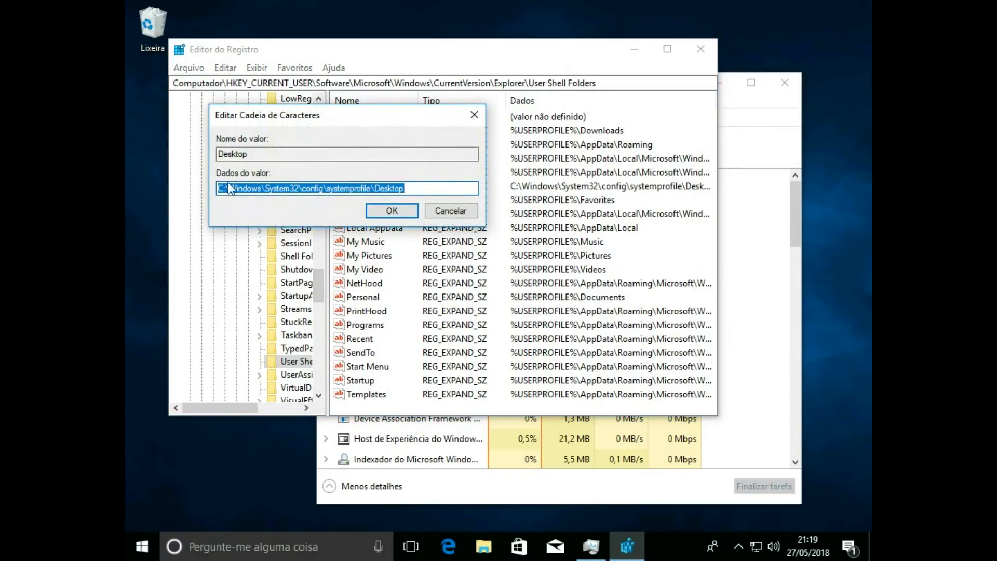
pyautogui.click(450, 211)
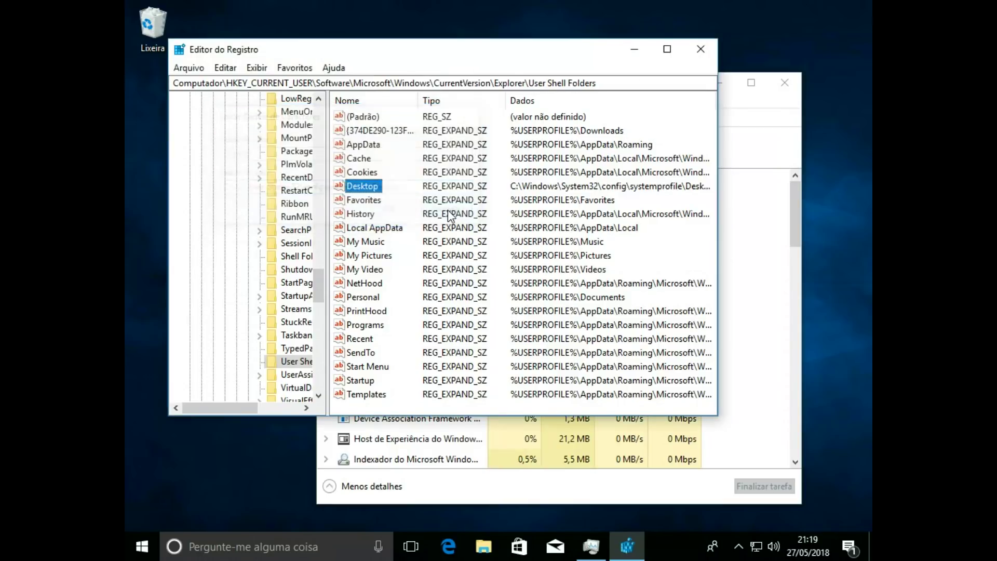
# Step: Copy the %USERPROFILE%\ prefix from the Favorites value of User Shell Folders and cancel the edit
pyautogui.click(367, 202)
pyautogui.doubleClick(367, 202)
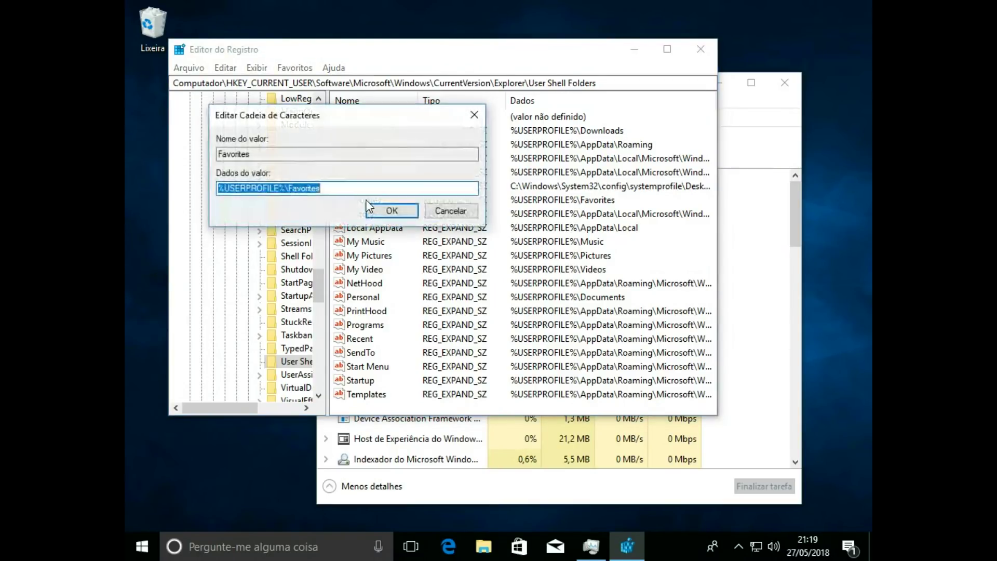
pyautogui.click(283, 189)
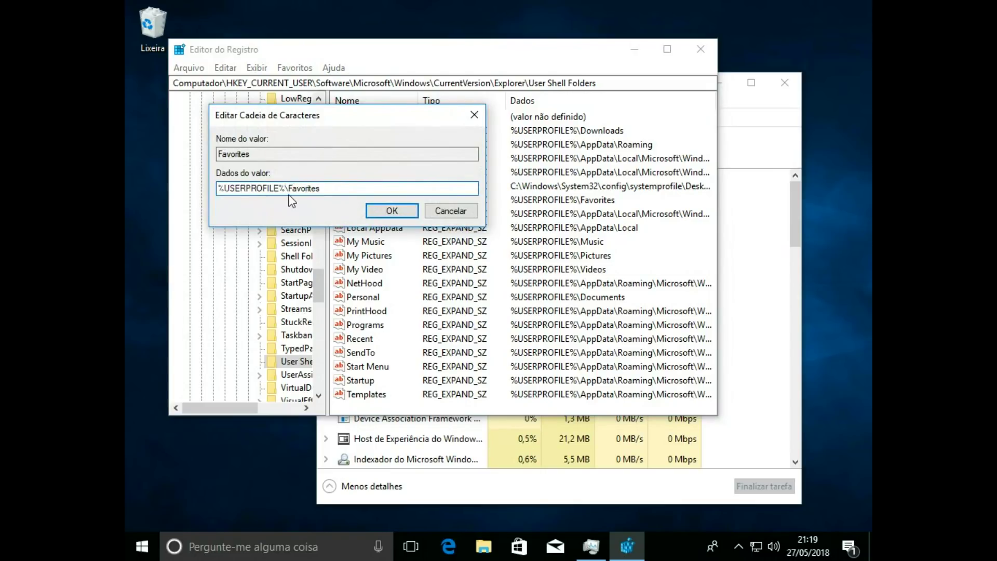
pyautogui.moveTo(291, 192); pyautogui.dragTo(217, 188)
pyautogui.rightClick(229, 185)
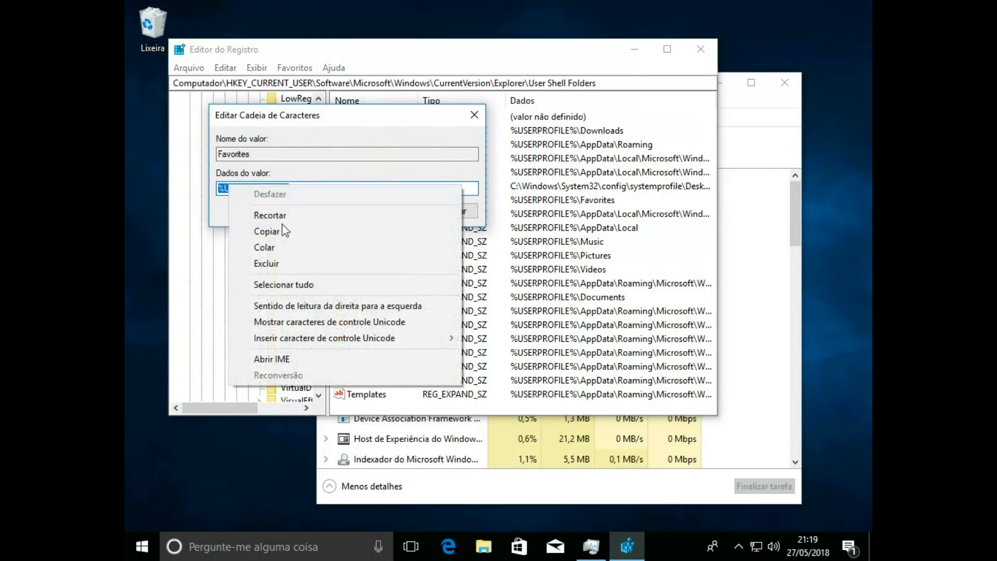
pyautogui.click(287, 231)
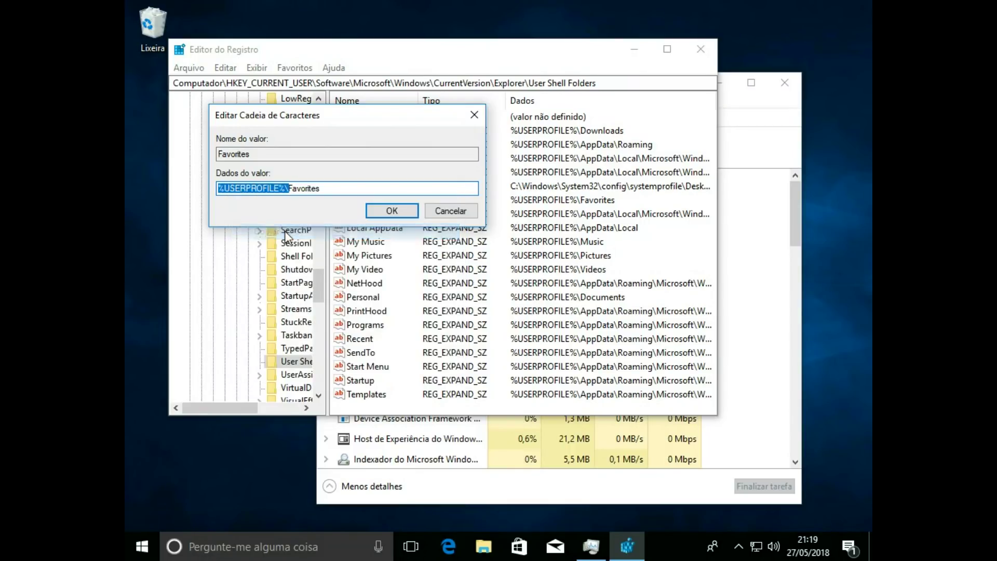
pyautogui.click(464, 212)
pyautogui.click(464, 212)
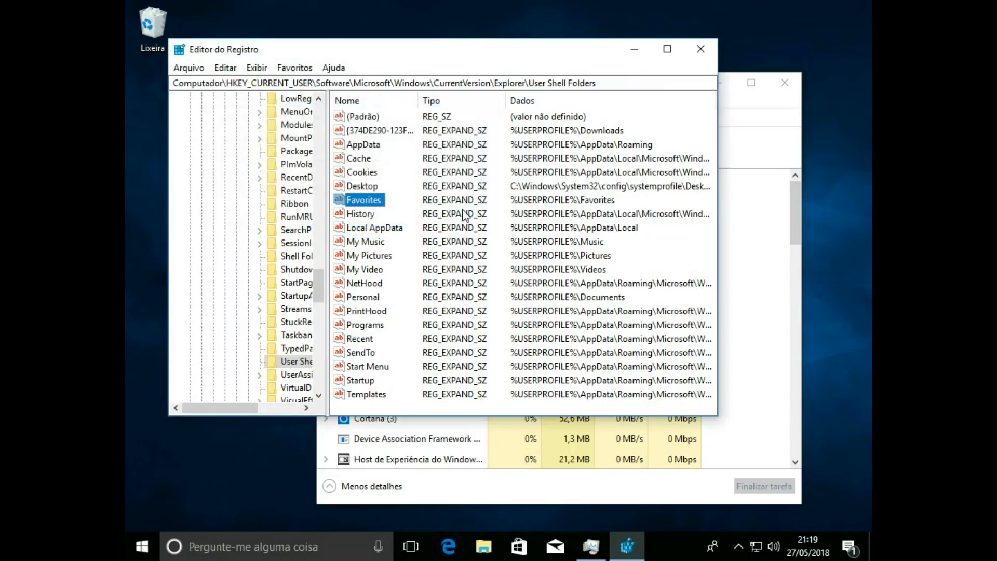
# Step: Replace the path prefix in the Desktop value with the copied text so its data reads %USERPROFILE%\Desktop
pyautogui.doubleClick(356, 186)
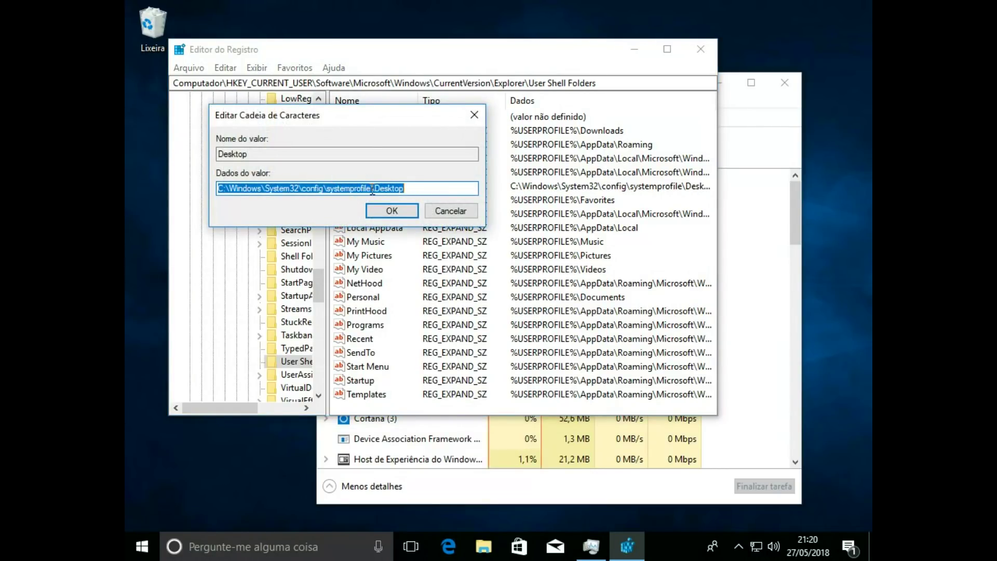
pyautogui.moveTo(372, 188); pyautogui.dragTo(212, 179)
pyautogui.rightClick(287, 189)
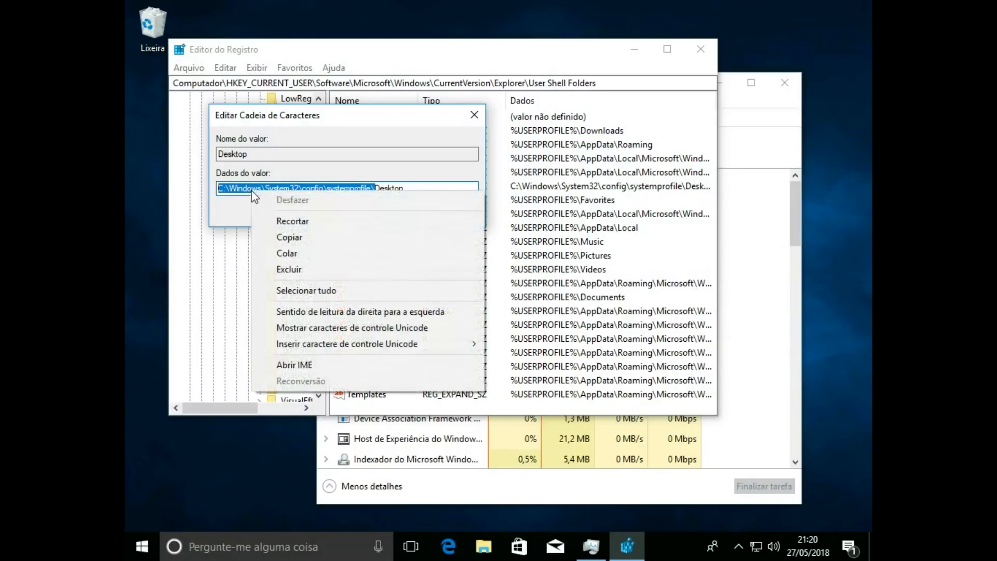
pyautogui.click(325, 258)
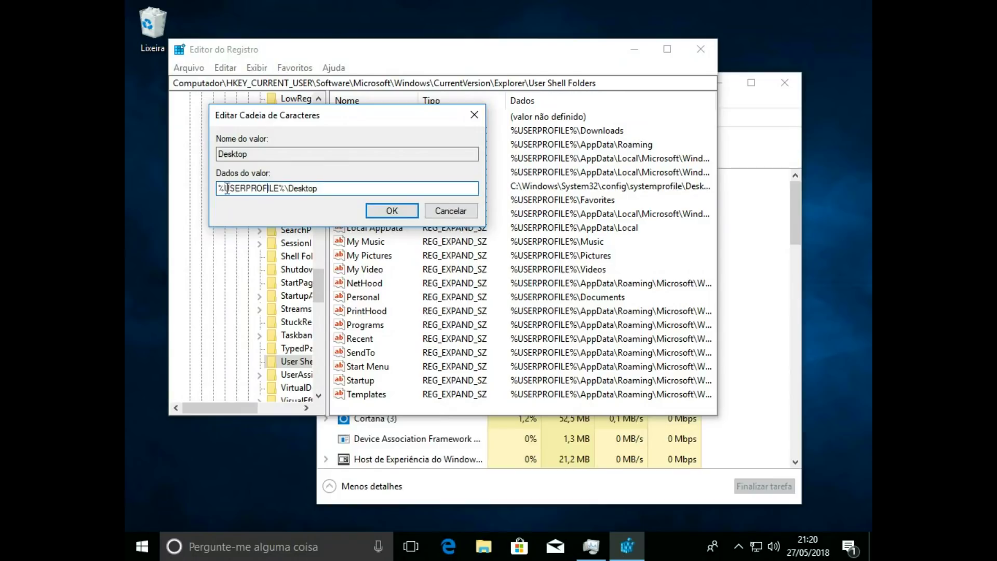
pyautogui.moveTo(219, 188); pyautogui.dragTo(283, 185)
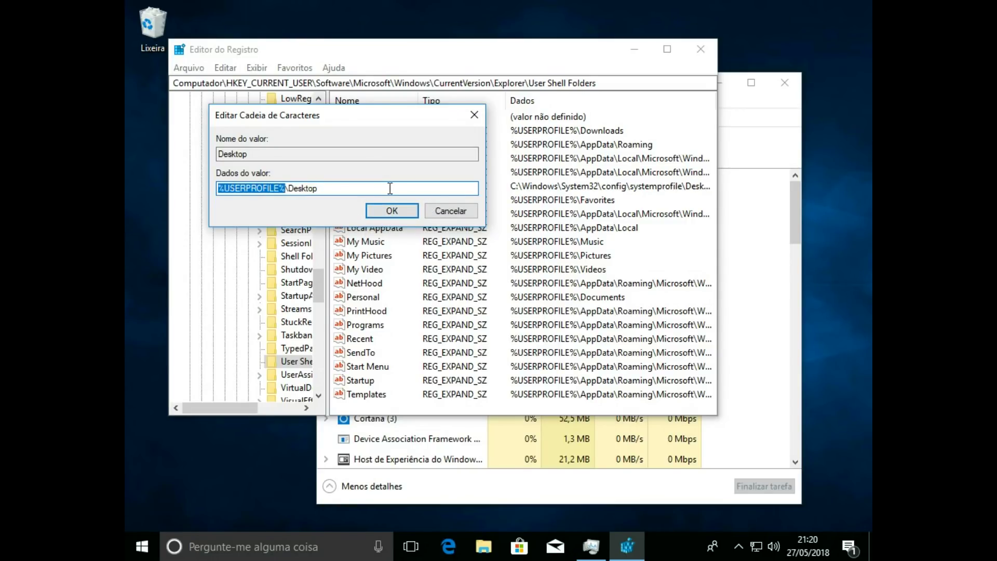
pyautogui.click(395, 218)
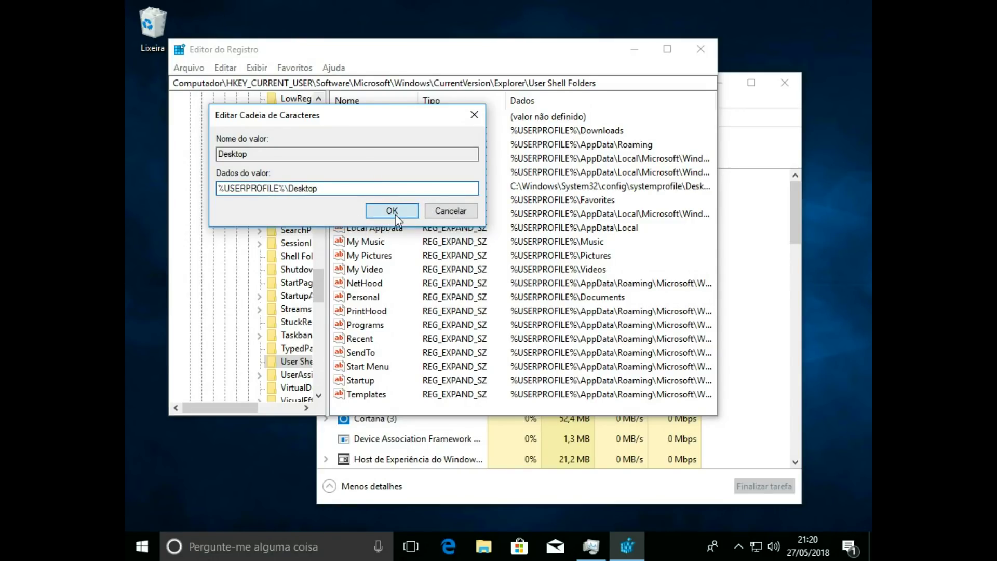
# Step: Close the Registry Editor and bring up the computer's shutdown and restart options
pyautogui.click(700, 52)
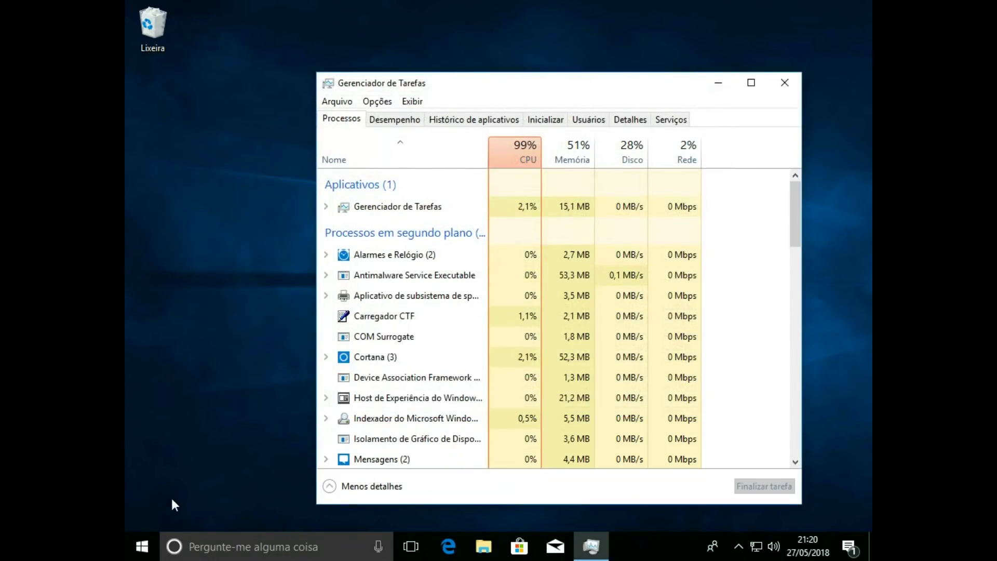
pyautogui.click(142, 546)
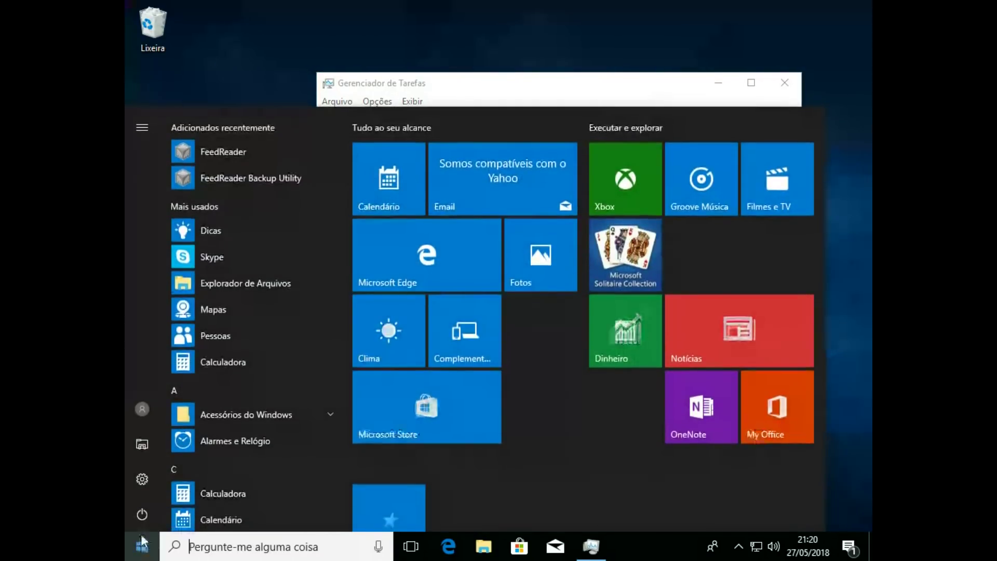
pyautogui.click(142, 514)
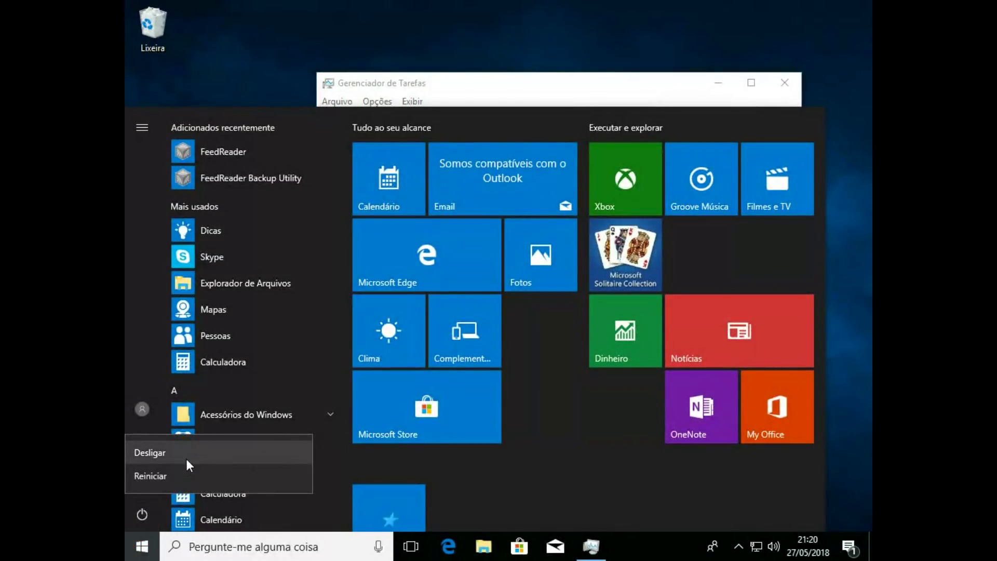